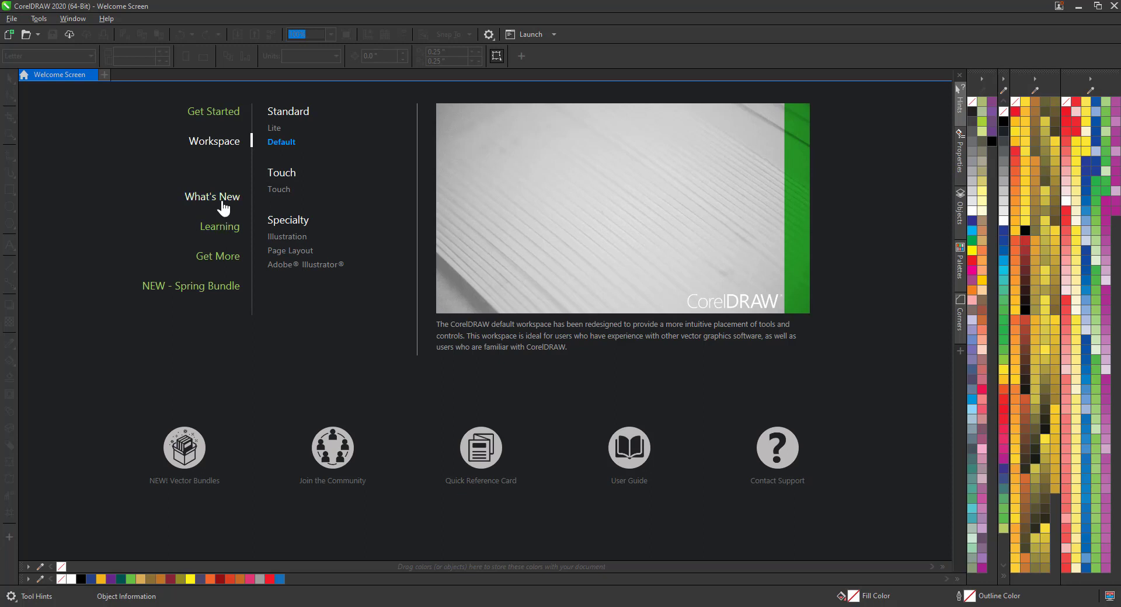
# - Create a new one-page Letter document in CMYK, 8.5 by 11 inches, at 300 dpi
pyautogui.click(105, 76)
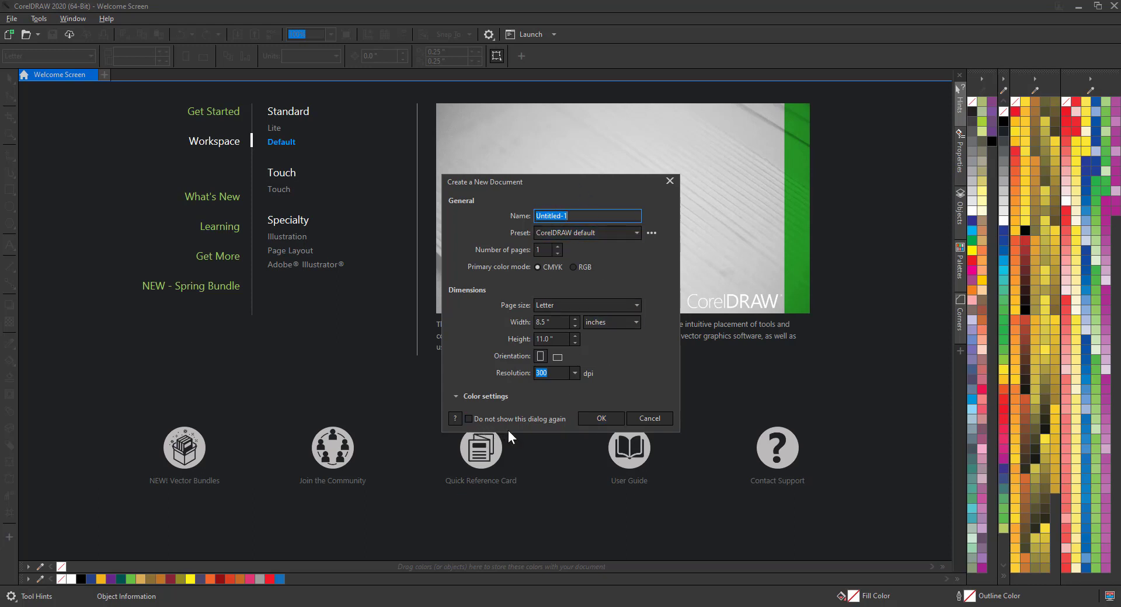
pyautogui.click(601, 420)
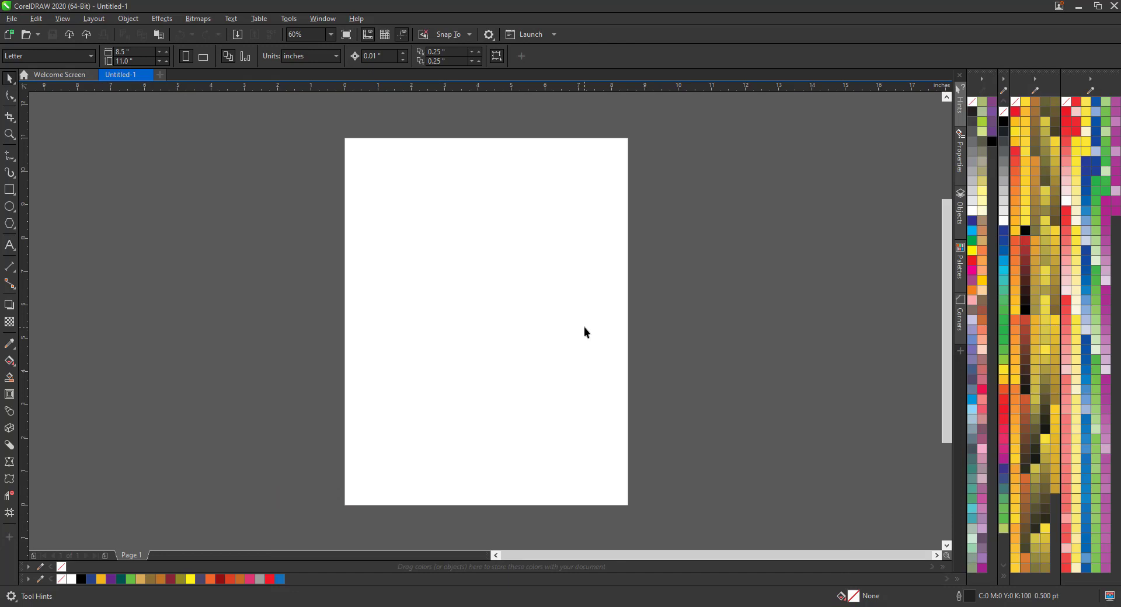
pyautogui.click(1081, 4)
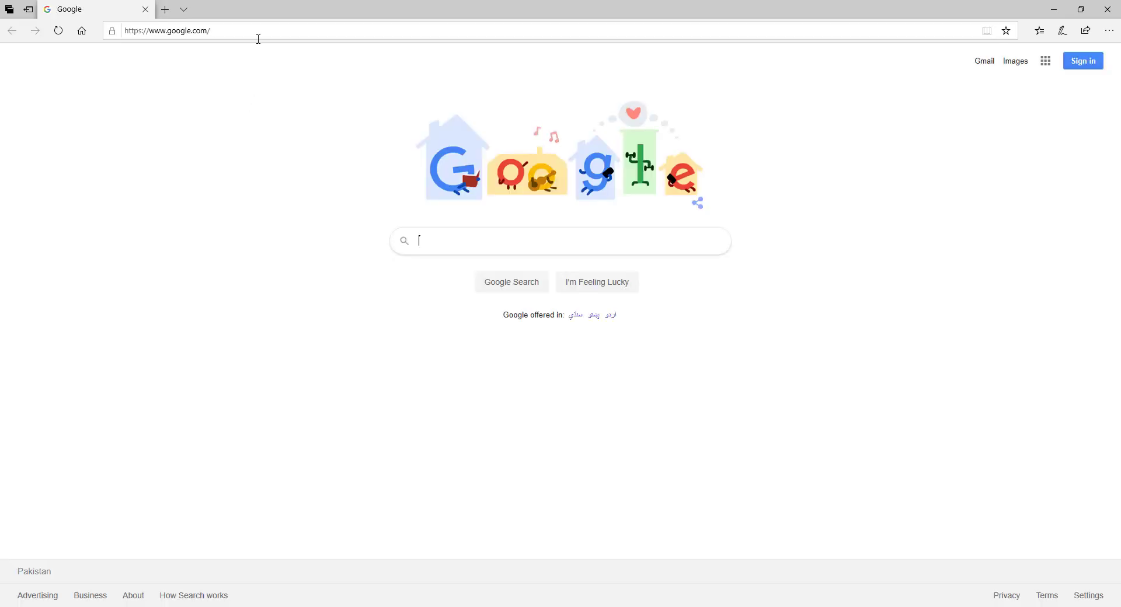
pyautogui.click(243, 33)
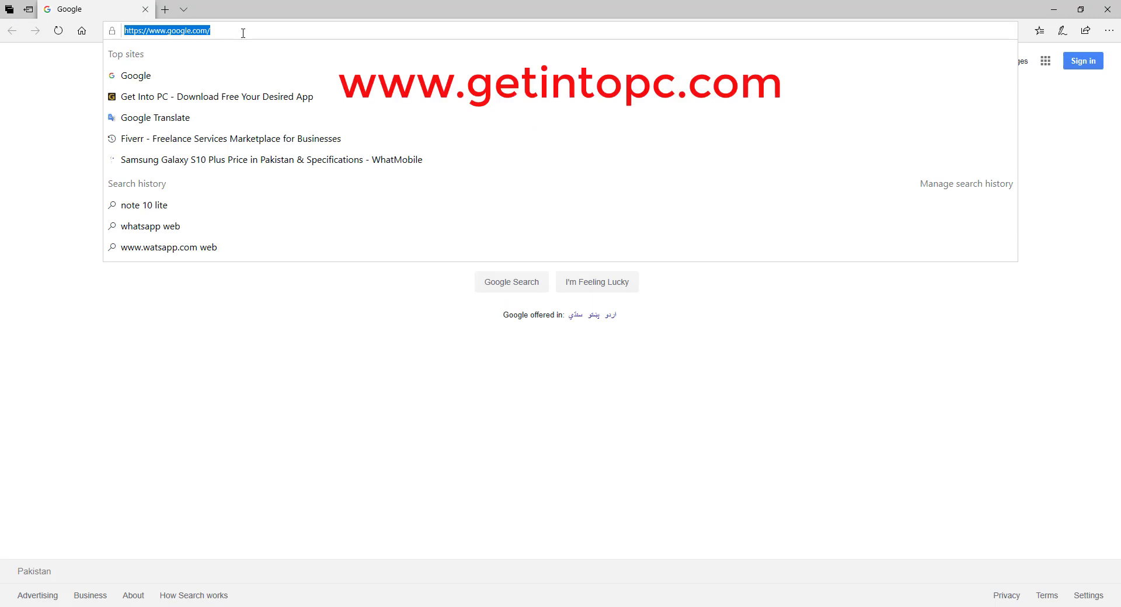
pyautogui.write('www')
pyautogui.press('BackSpace')
pyautogui.write('.getintopc')
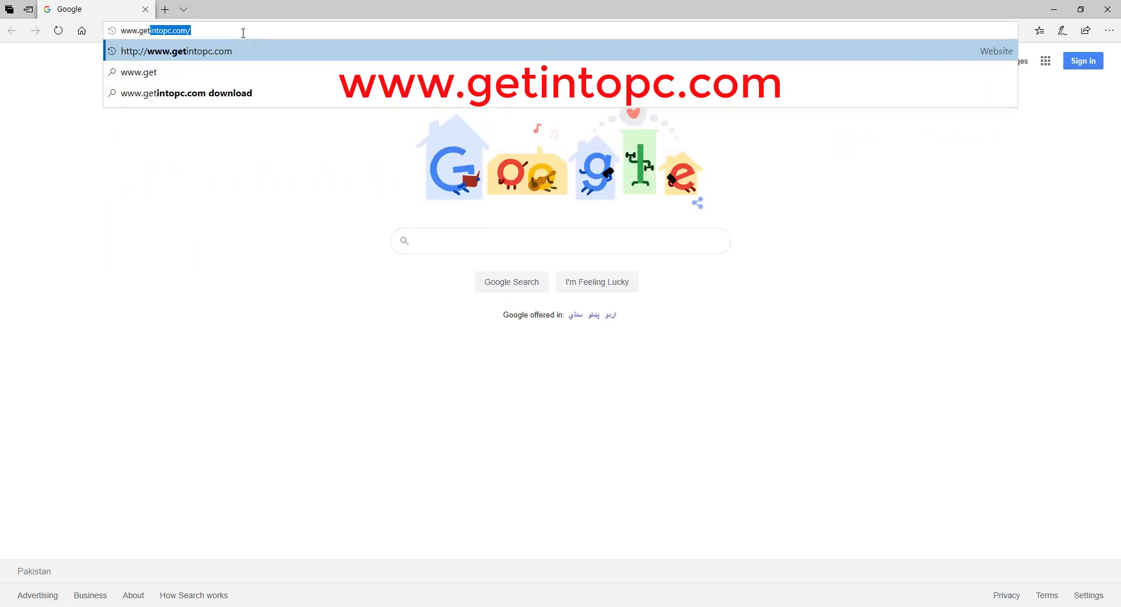
pyautogui.press('End')
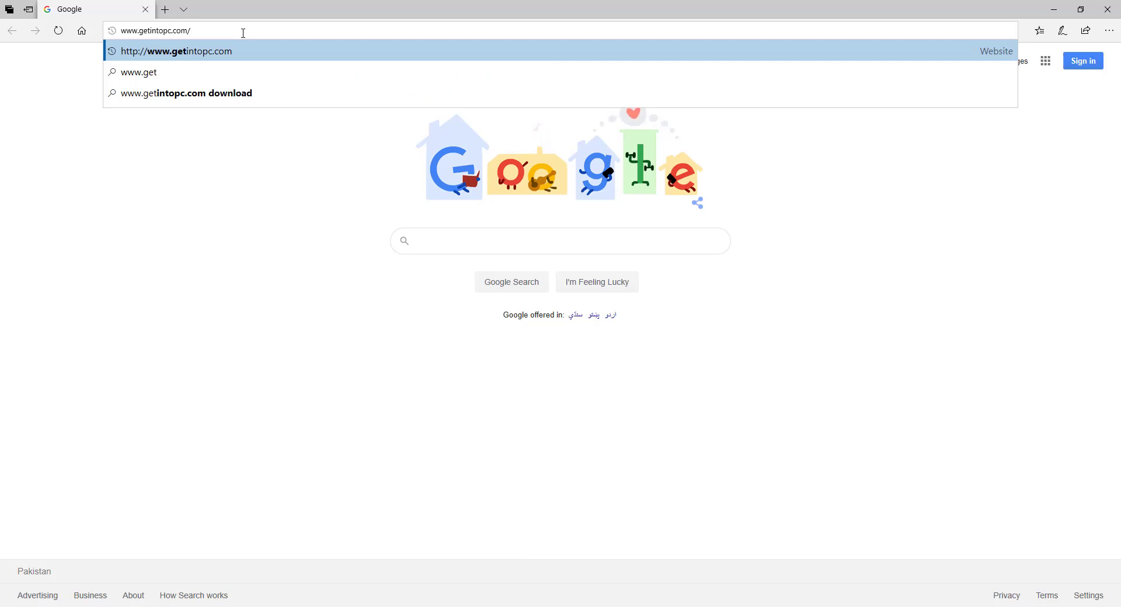
pyautogui.press('Return')
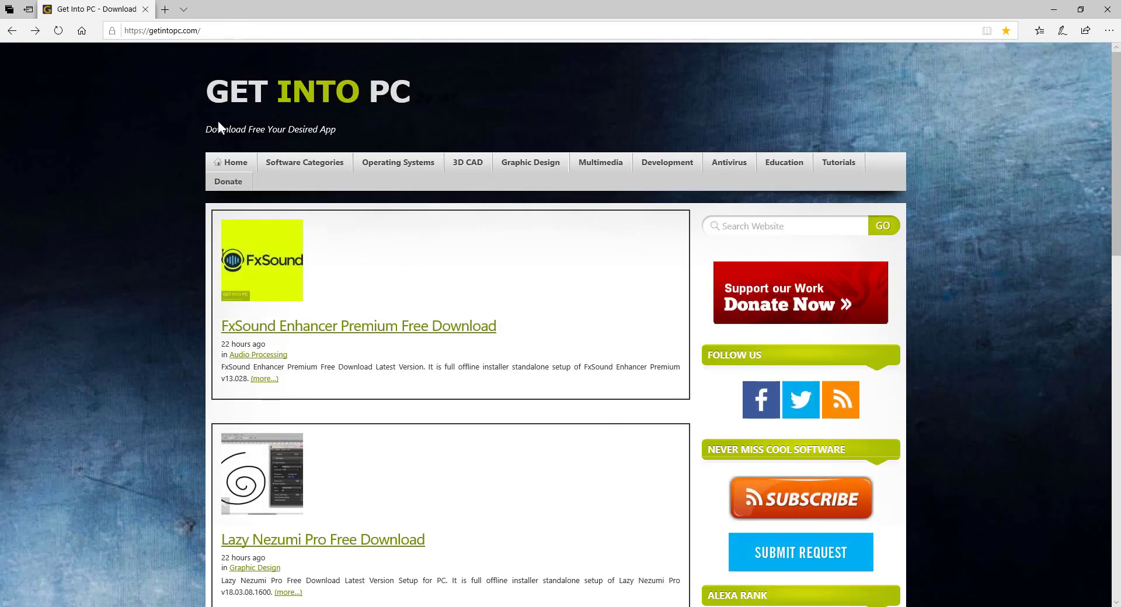
# - Search the site for "Corel Draw" and open the CorelDRAW Graphics Suite 2020 Free Download page
pyautogui.click(763, 226)
pyautogui.write('Corel Draw')
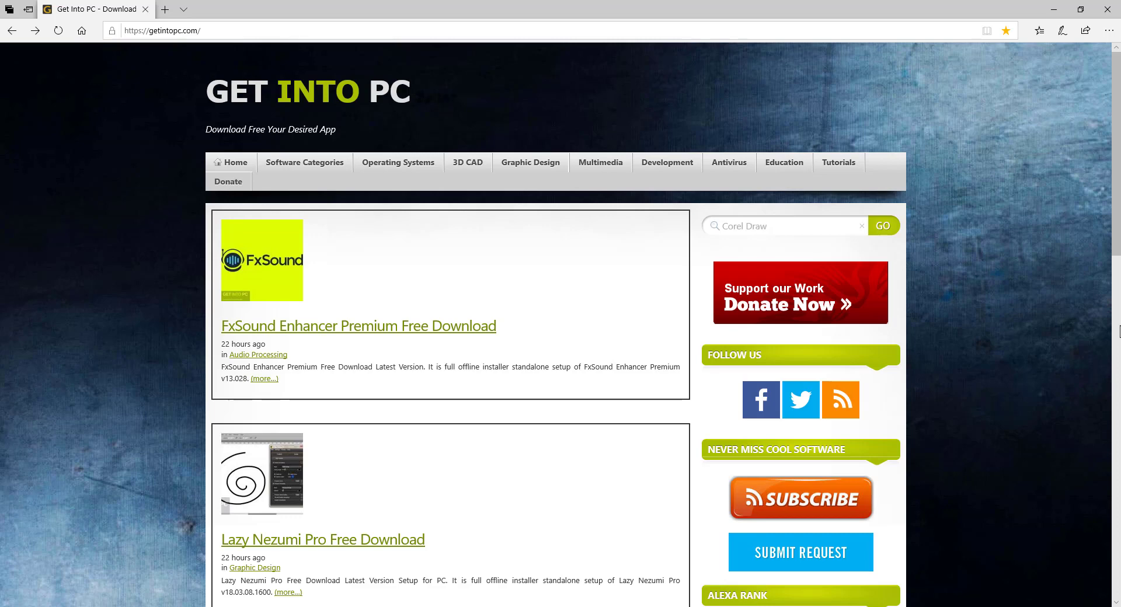
pyautogui.press('Return')
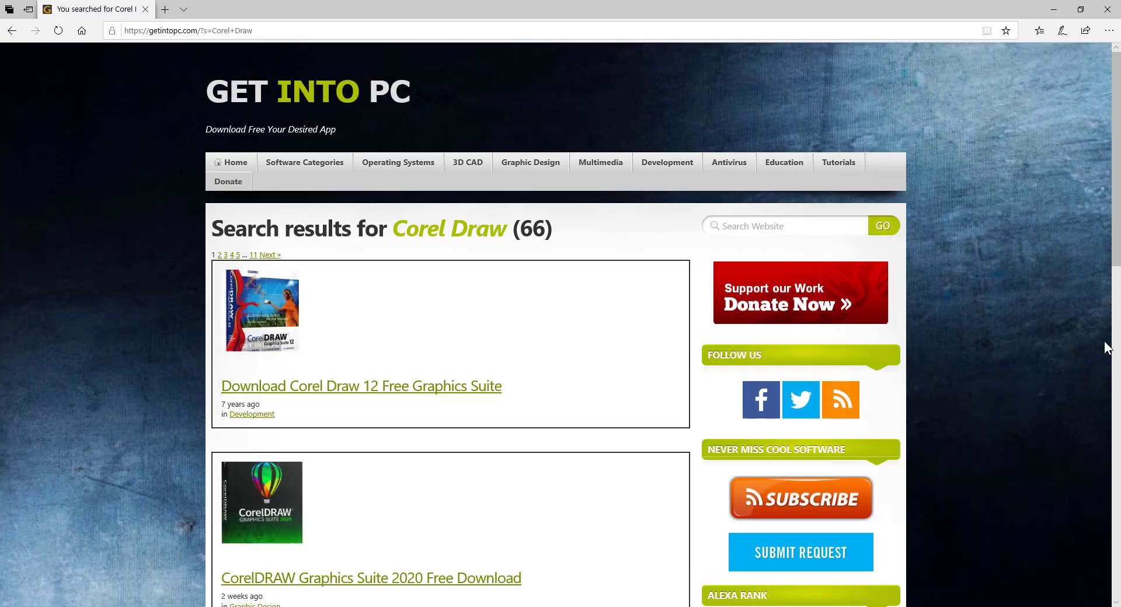
pyautogui.scroll(-2, 607, 315)
pyautogui.scroll(-3, 383, 240)
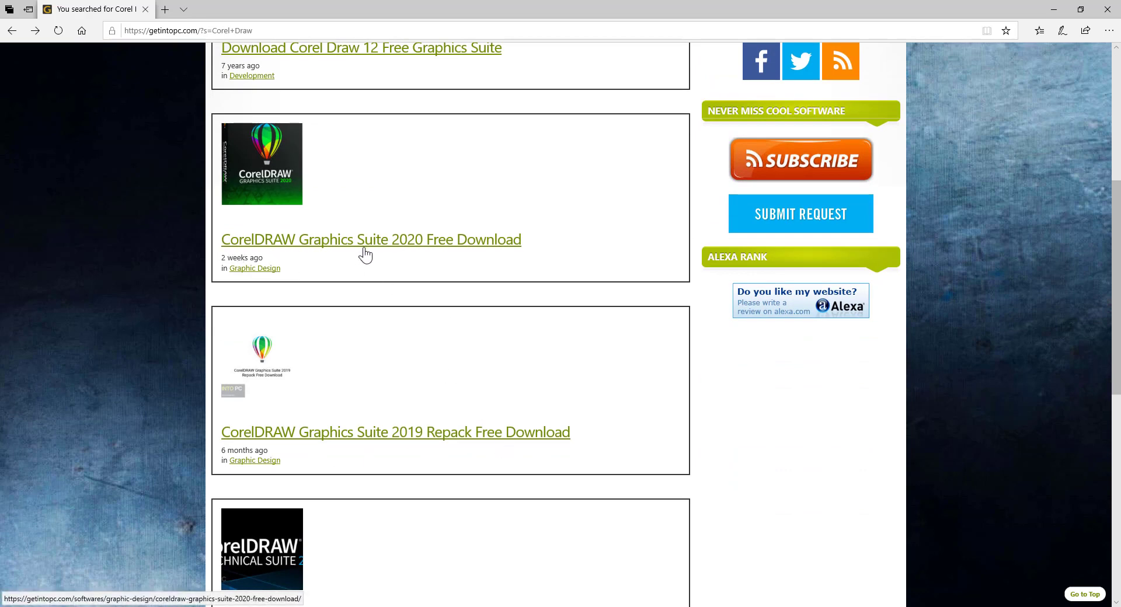
pyautogui.click(441, 244)
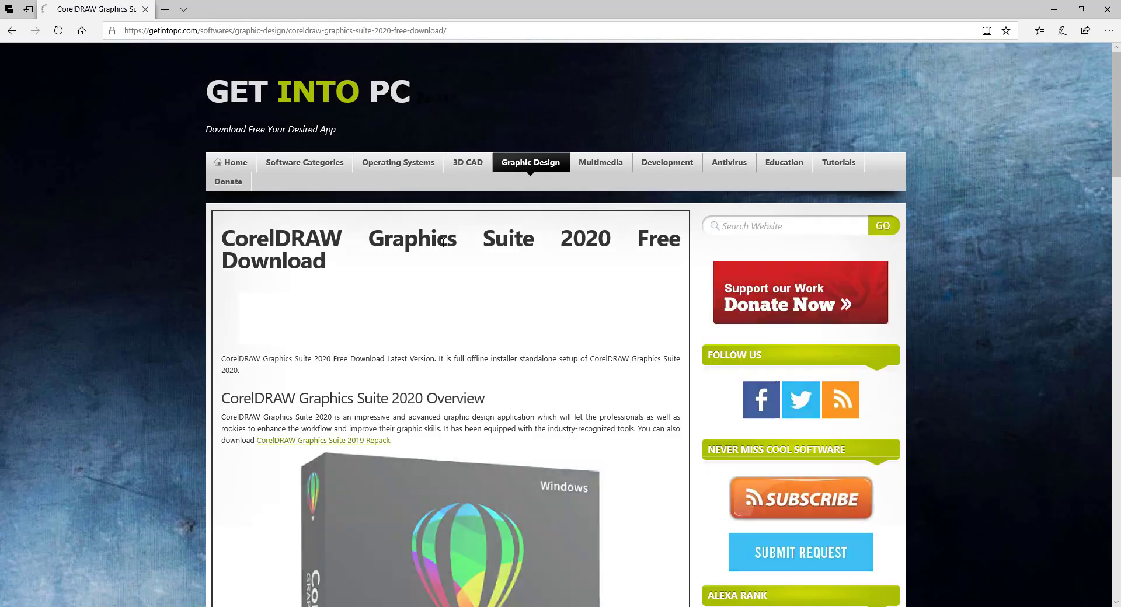
# - Look through the page down to its full setup download, copy the page's web address, and return to CorelDRAW
pyautogui.scroll(-6, 443, 244)
pyautogui.scroll(-20, 450, 245)
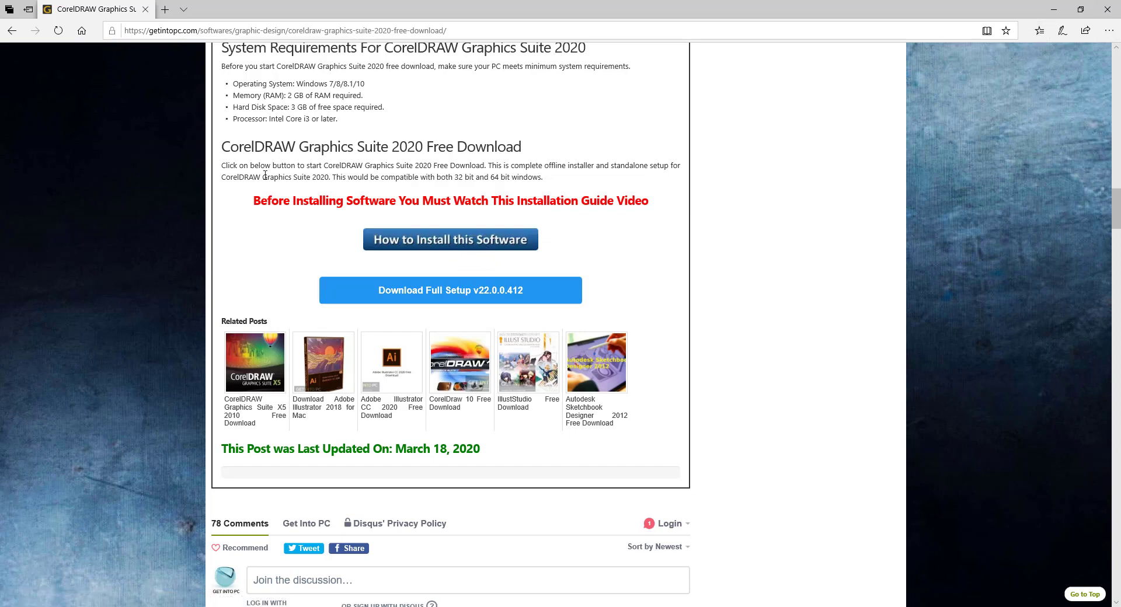
pyautogui.click(431, 32)
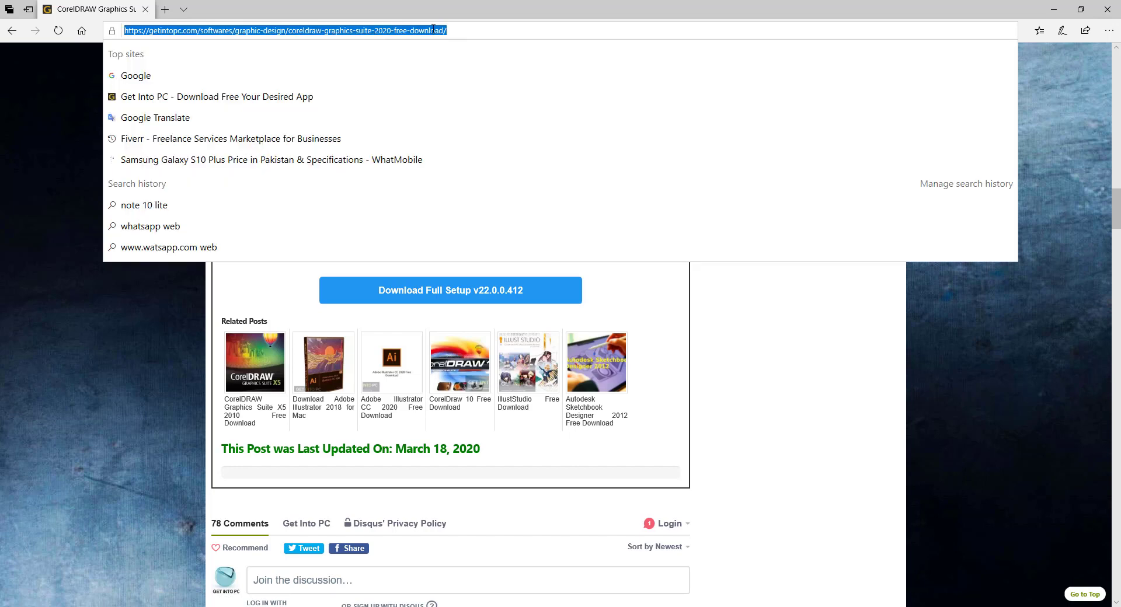
pyautogui.rightClick(431, 33)
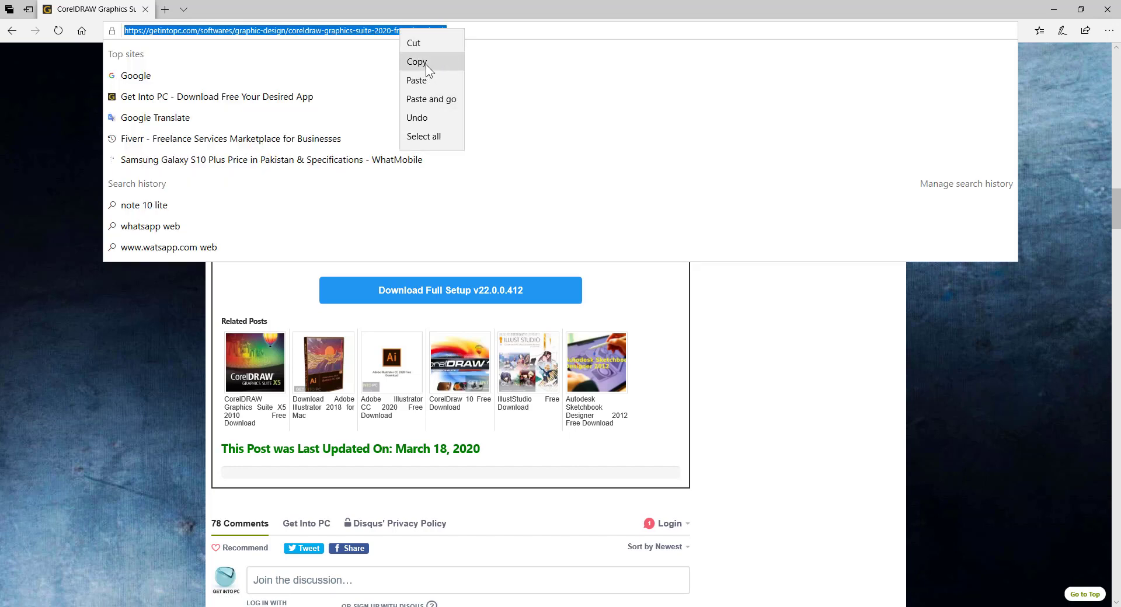
pyautogui.click(426, 64)
pyautogui.click(1053, 13)
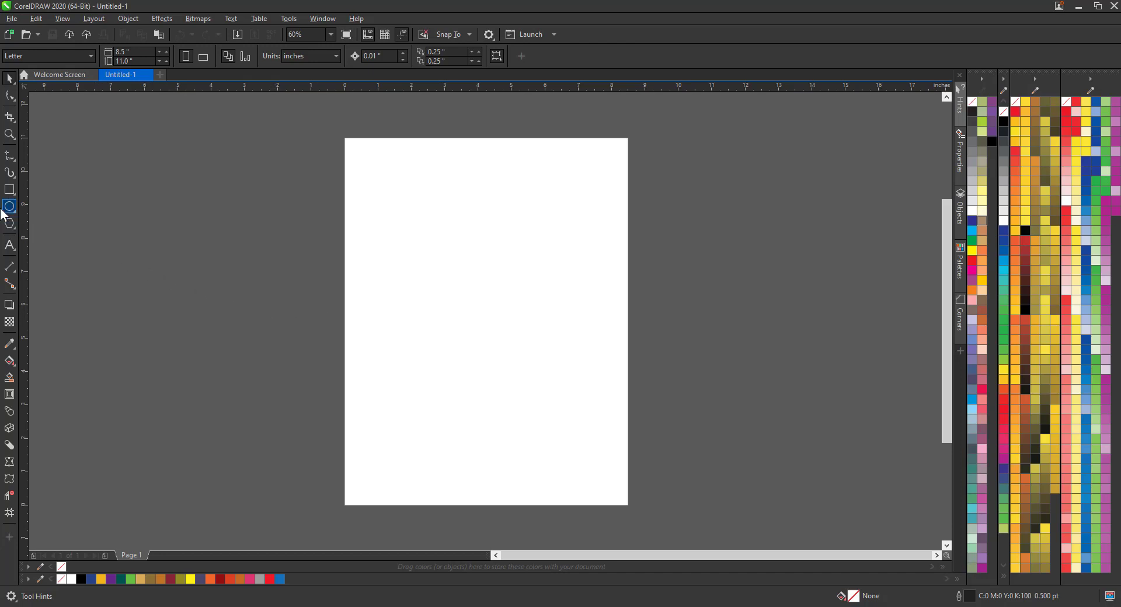
# - Draw a circle about 3.7 inches in diameter in the upper half of the page and fill it with bright red
pyautogui.click(9, 206)
pyautogui.moveTo(413, 227); pyautogui.dragTo(535, 353)
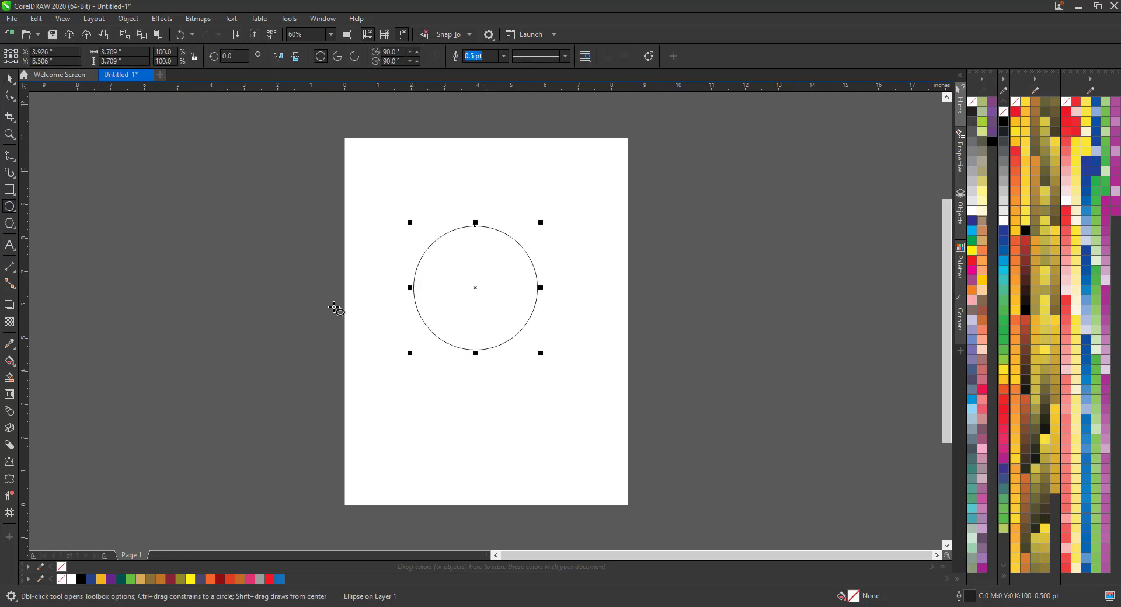
pyautogui.click(9, 135)
pyautogui.click(599, 387)
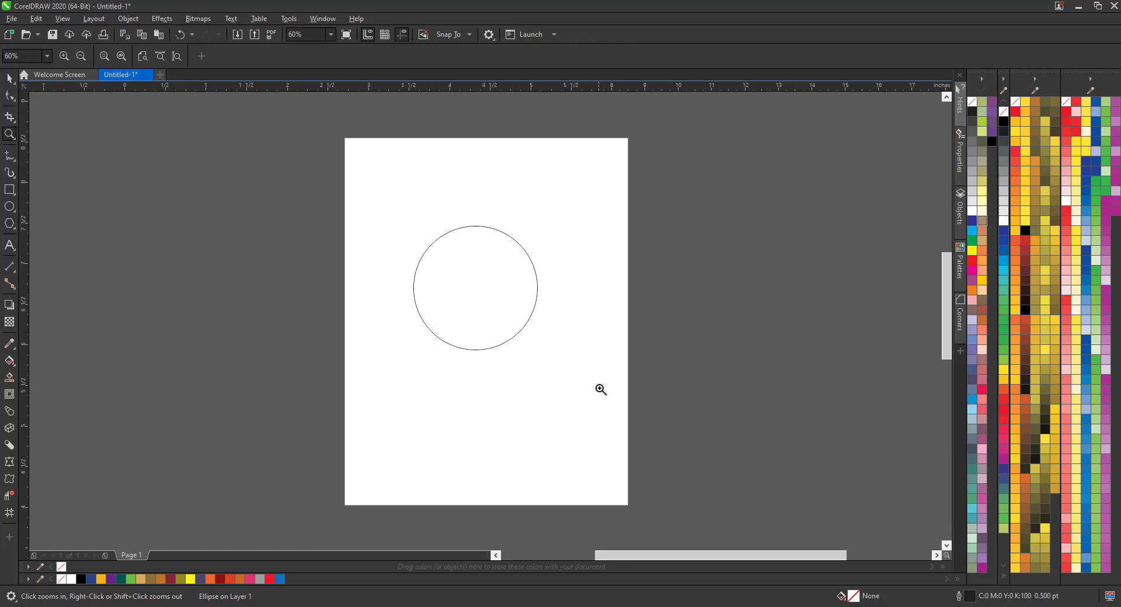
pyautogui.press('space')
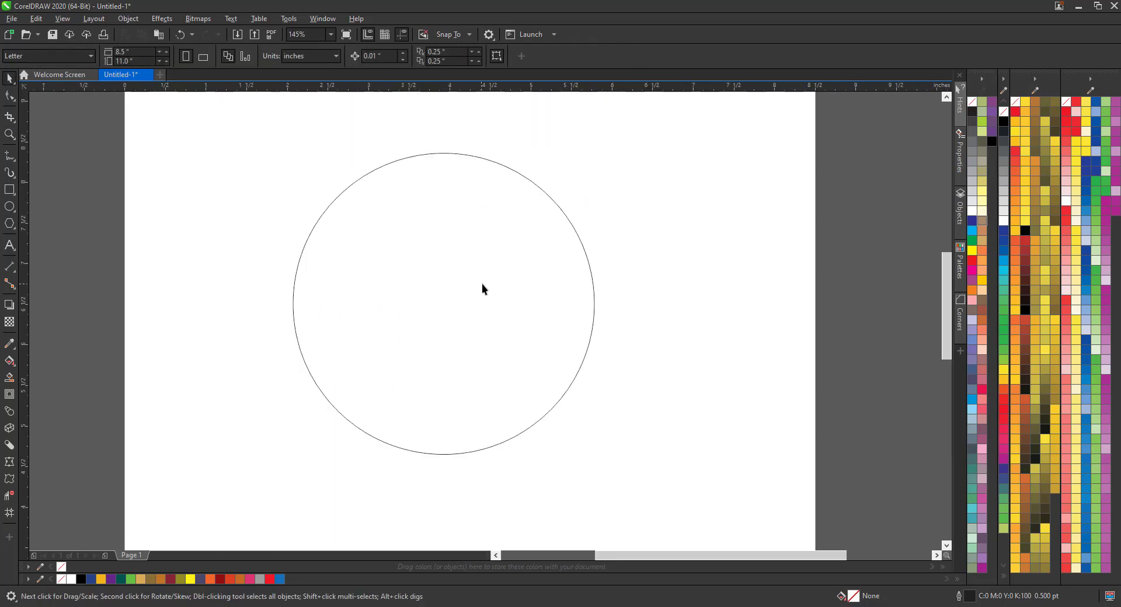
pyautogui.click(1026, 252)
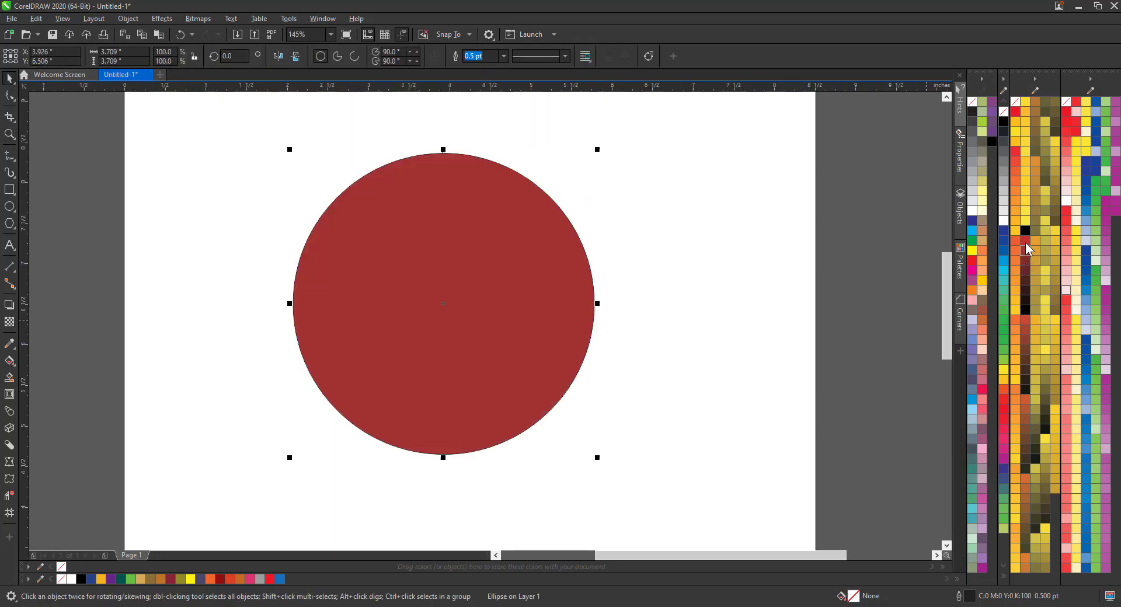
pyautogui.click(1026, 242)
# - Reposition the red circle so its centre lies at about X 4.15 and Y 6.54 inches
pyautogui.moveTo(487, 303); pyautogui.dragTo(476, 288)
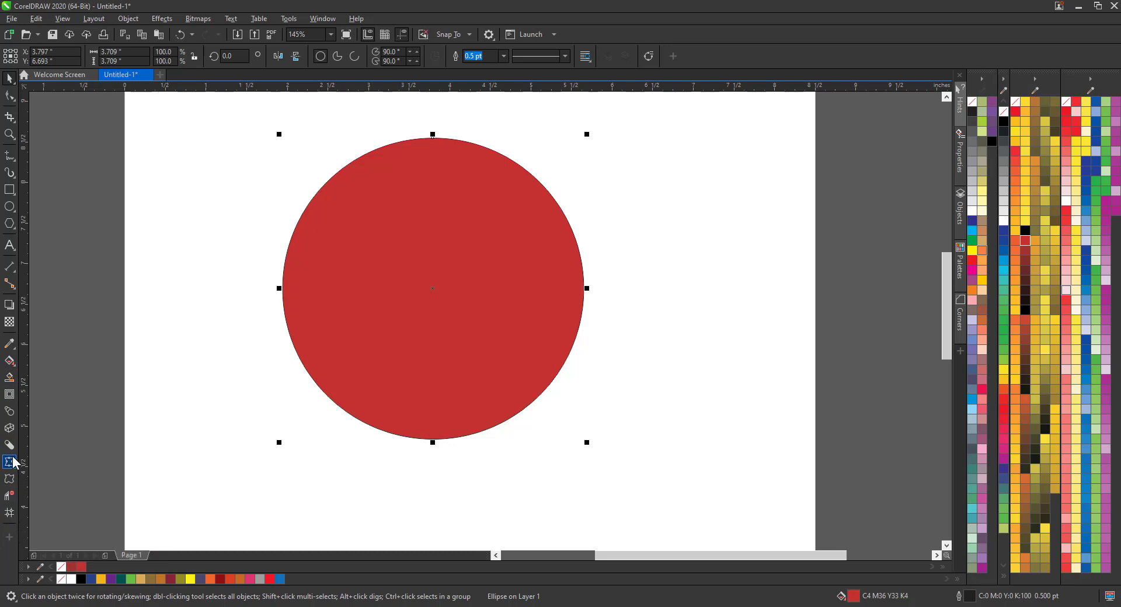
pyautogui.click(13, 177)
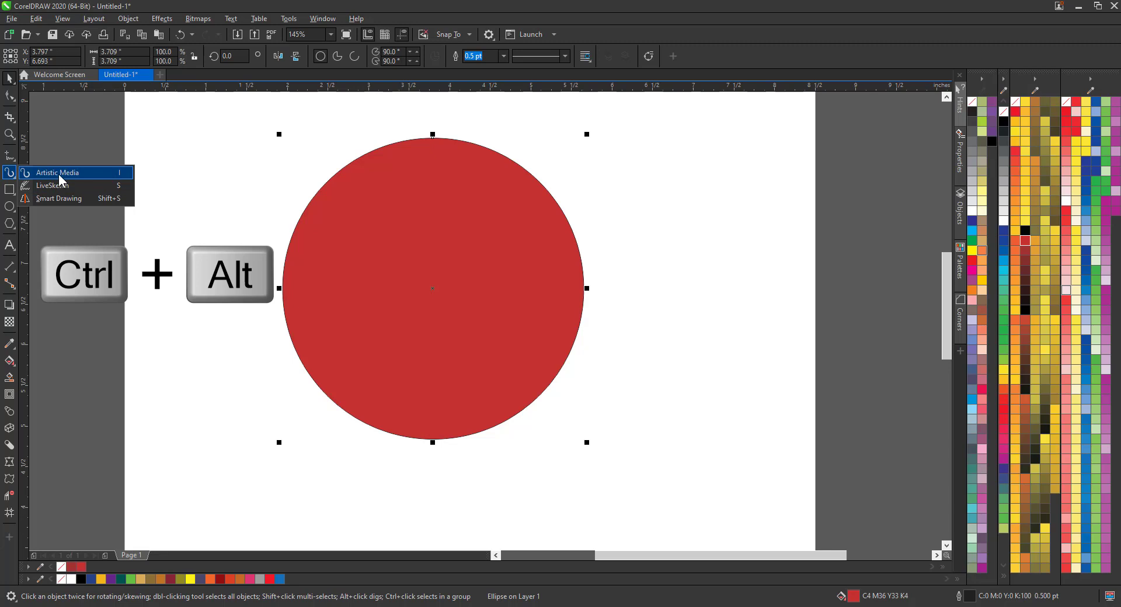
pyautogui.moveTo(94, 259); pyautogui.dragTo(54, 194)
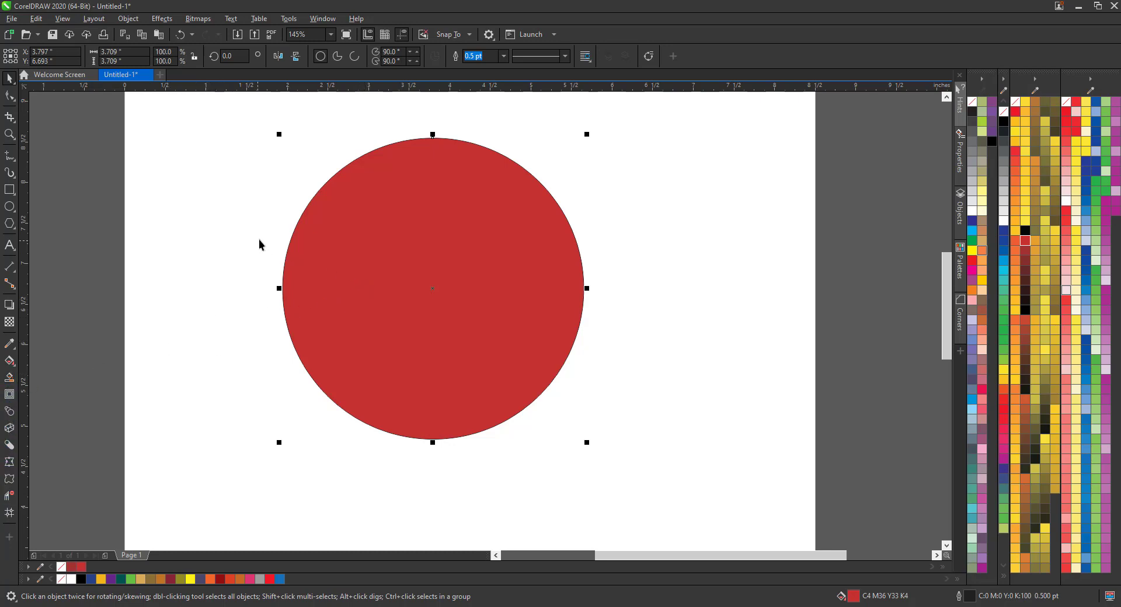
pyautogui.moveTo(418, 296); pyautogui.dragTo(437, 308)
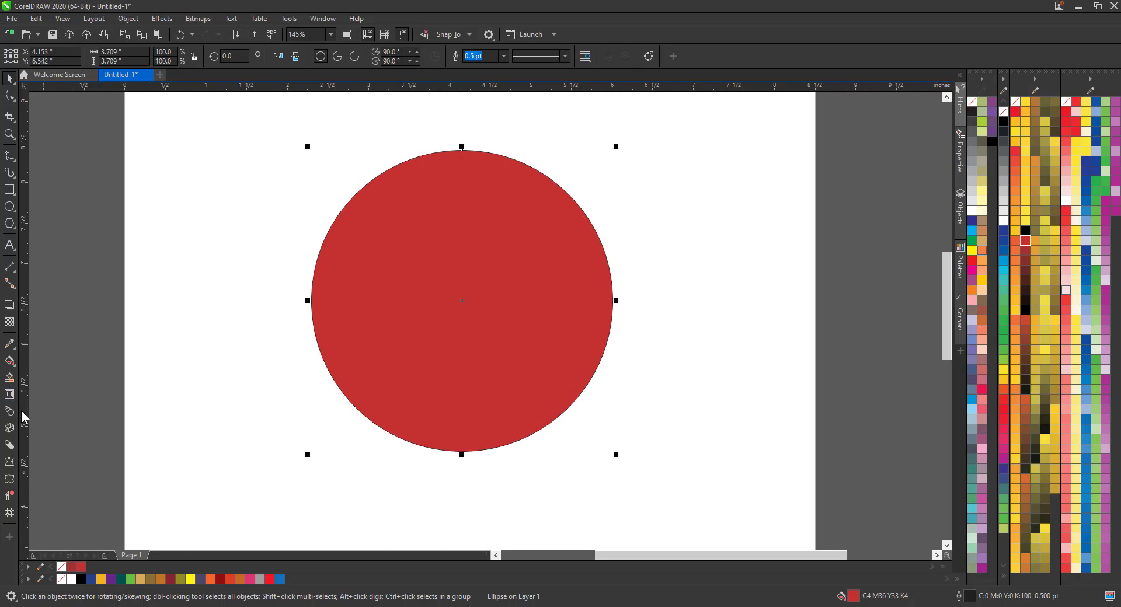
# - Apply a drop shadow to the red circle, offset about 0.19 inches right and 0.14 inches down
pyautogui.click(9, 304)
pyautogui.moveTo(462, 300); pyautogui.dragTo(614, 422)
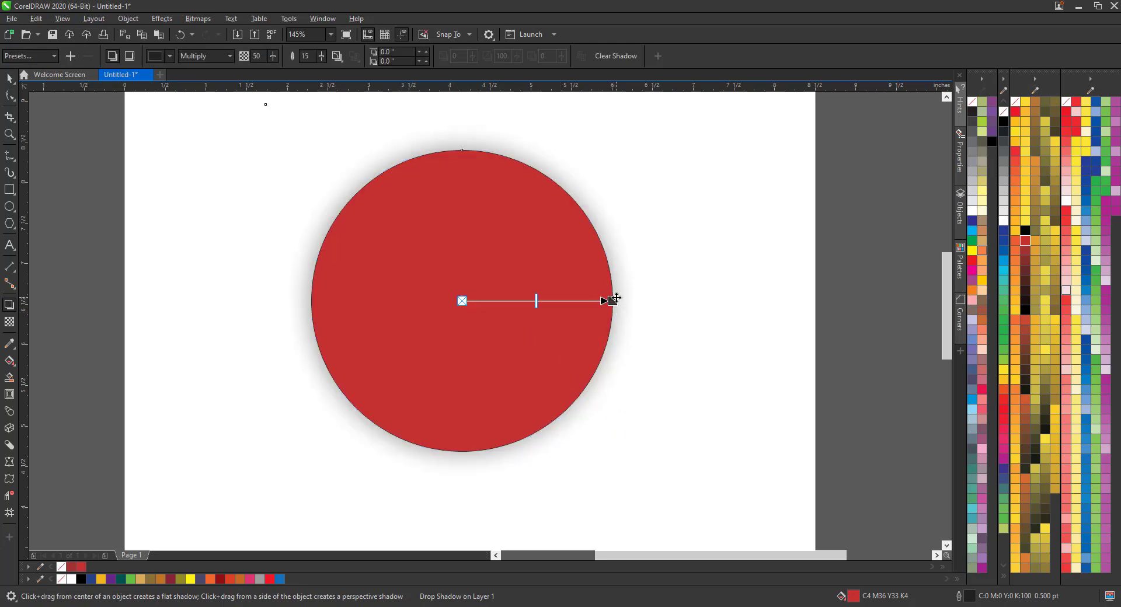
pyautogui.moveTo(613, 301); pyautogui.dragTo(629, 425)
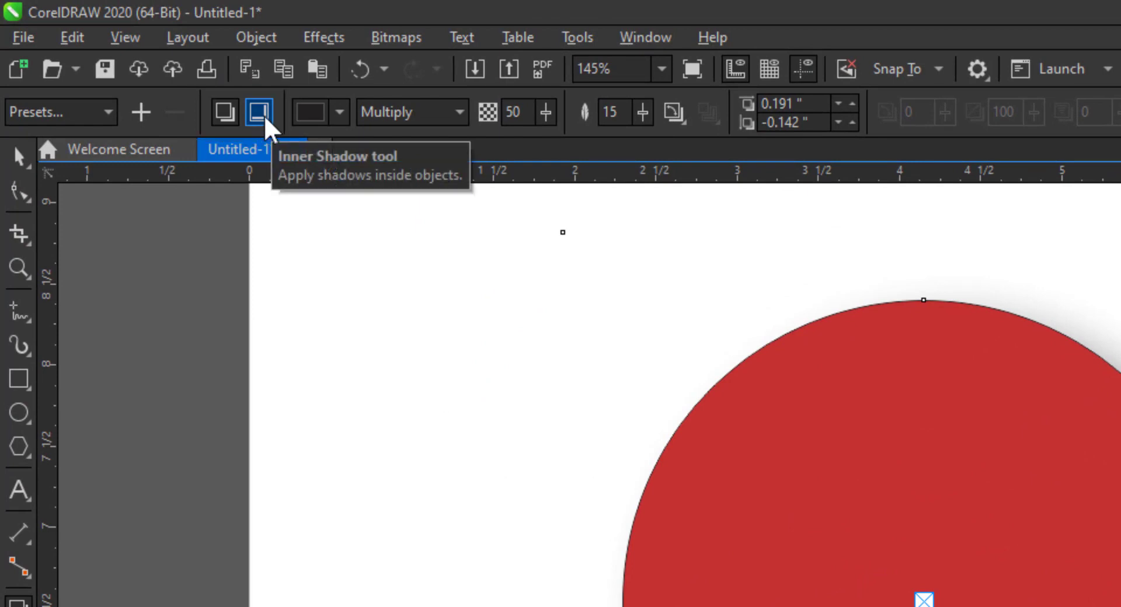
# - Switch the circle's shadow to an inner shadow with zero offset and an opacity of 88
pyautogui.click(261, 112)
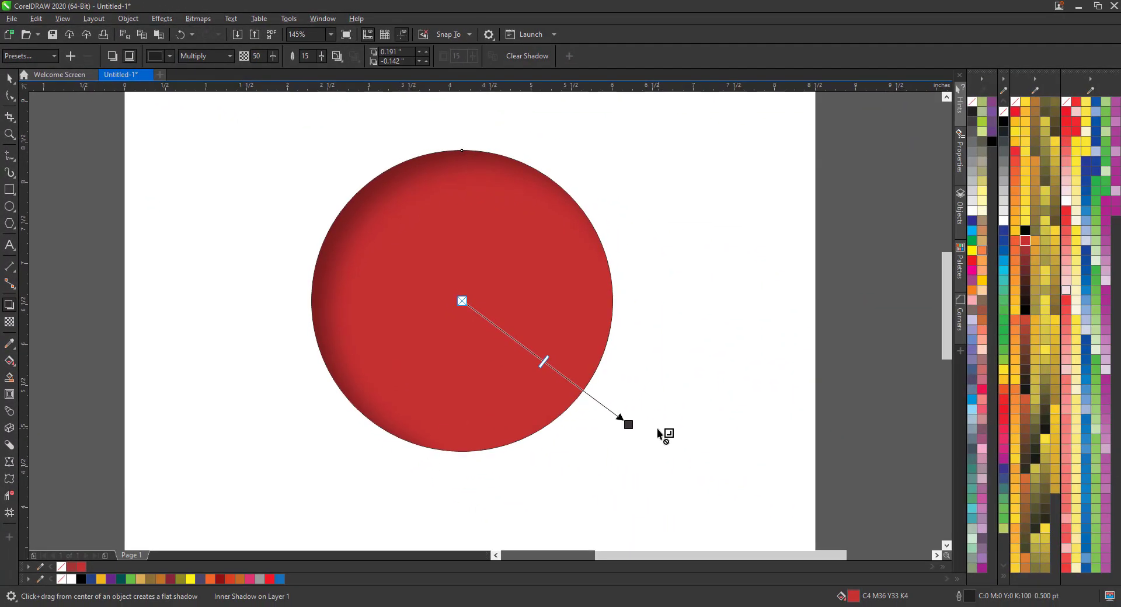
pyautogui.moveTo(628, 425); pyautogui.dragTo(585, 388)
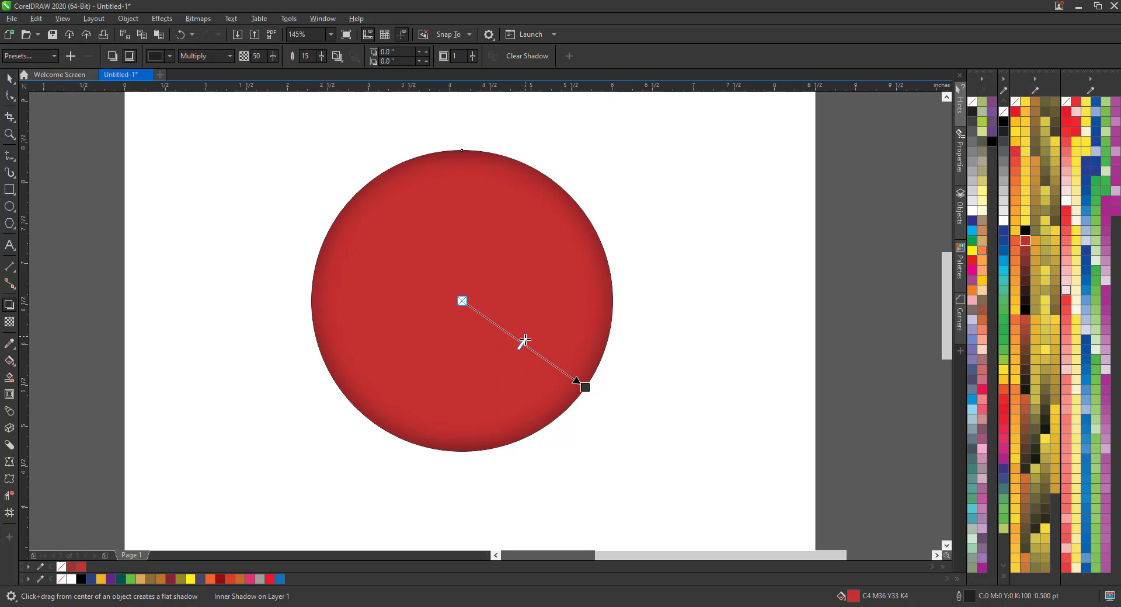
pyautogui.moveTo(526, 344); pyautogui.dragTo(568, 376)
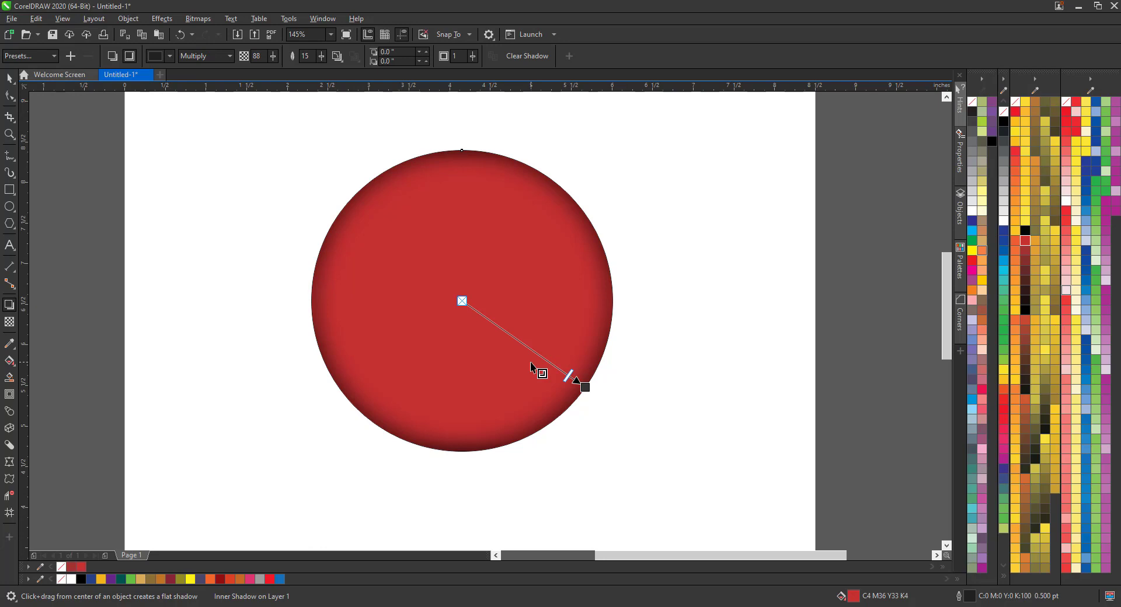
# - Move the shaded circle up toward the page's upper edge and add the artistic text "COMPUTER" below it
pyautogui.click(8, 78)
pyautogui.moveTo(444, 253); pyautogui.dragTo(491, 138)
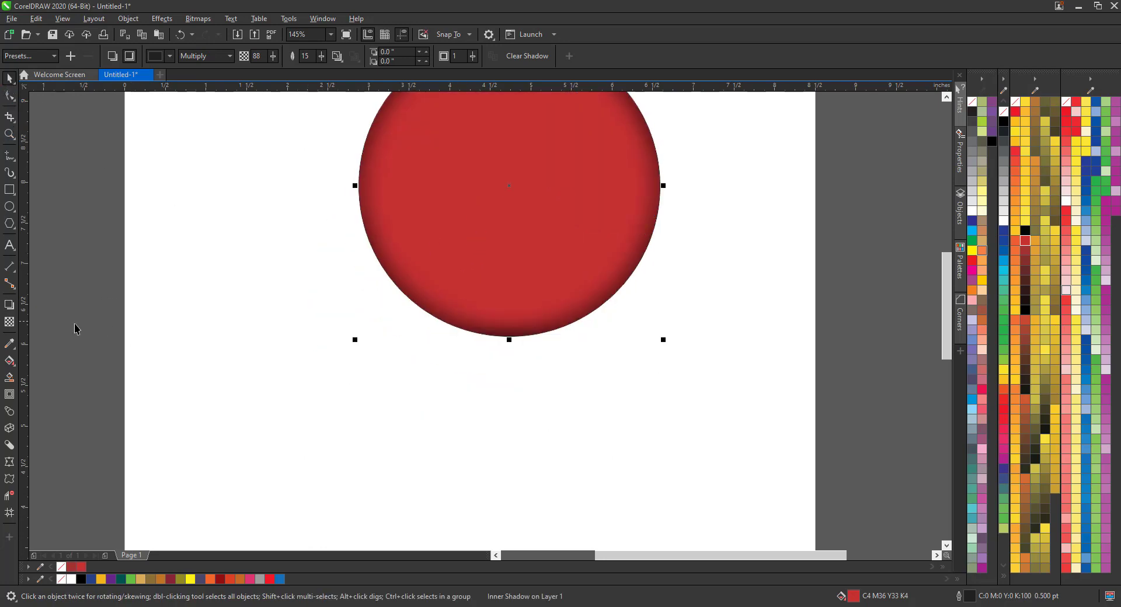
pyautogui.click(9, 245)
pyautogui.click(252, 399)
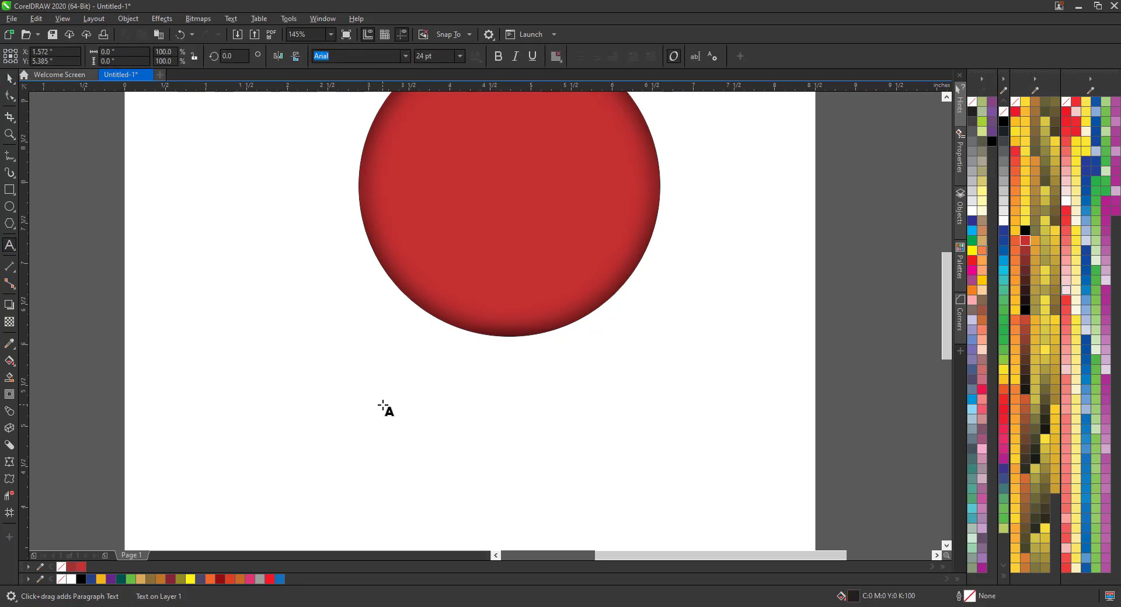
pyautogui.write('Com')
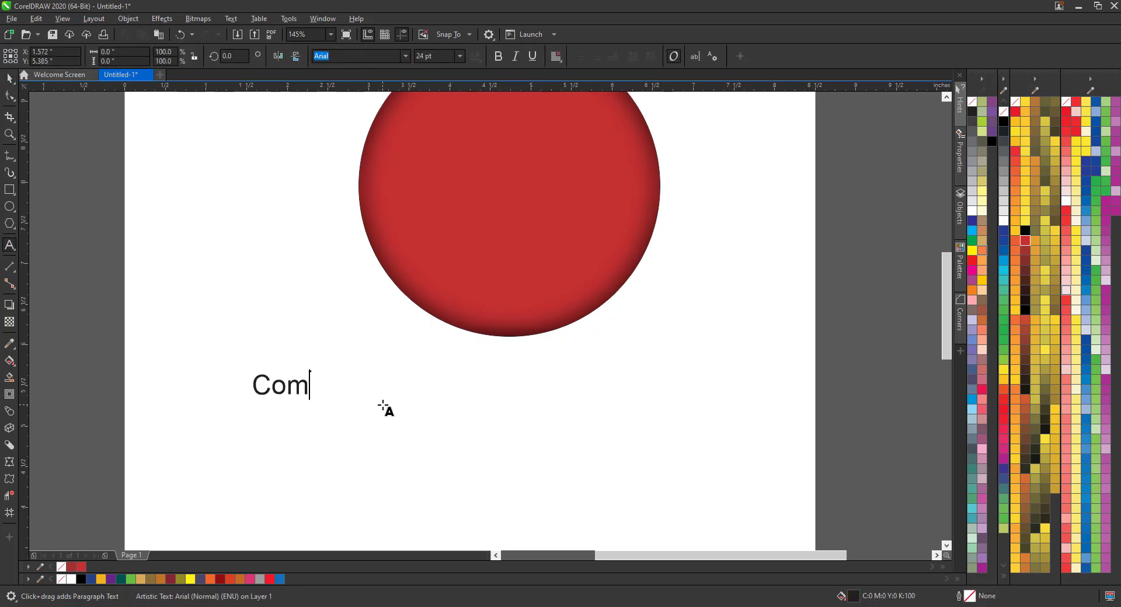
pyautogui.press('BackSpace')
pyautogui.press('BackSpace')
pyautogui.write('OMPUTER')
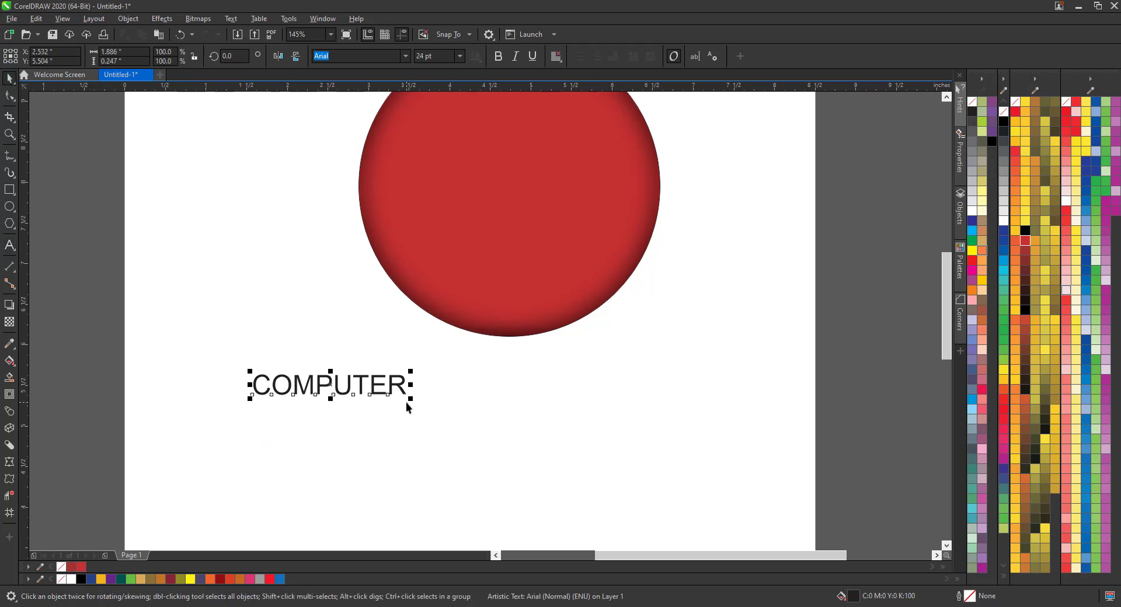
# - Enlarge the COMPUTER text to about 295%, roughly 5.6 inches wide, and make it bold
pyautogui.moveTo(412, 399); pyautogui.dragTo(710, 496)
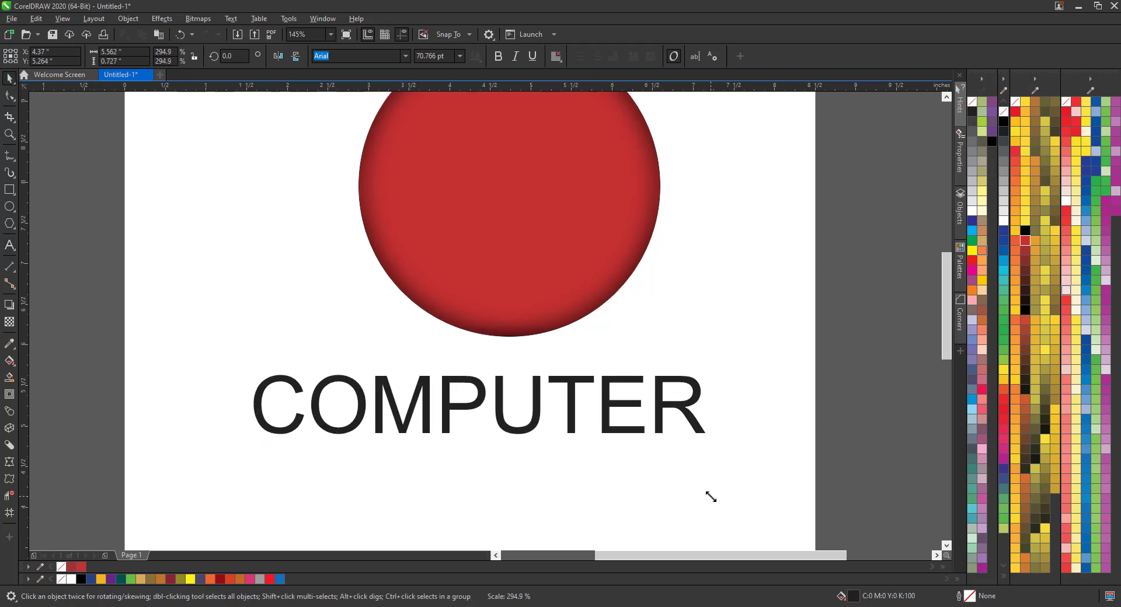
pyautogui.click(499, 57)
pyautogui.click(9, 134)
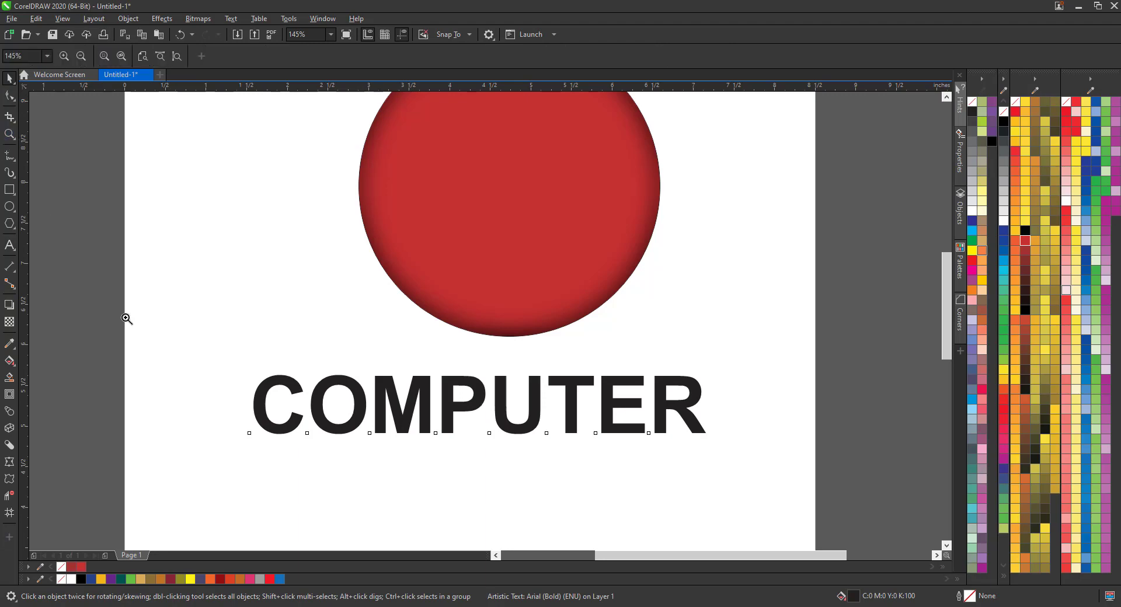
pyautogui.moveTo(208, 333); pyautogui.dragTo(739, 466)
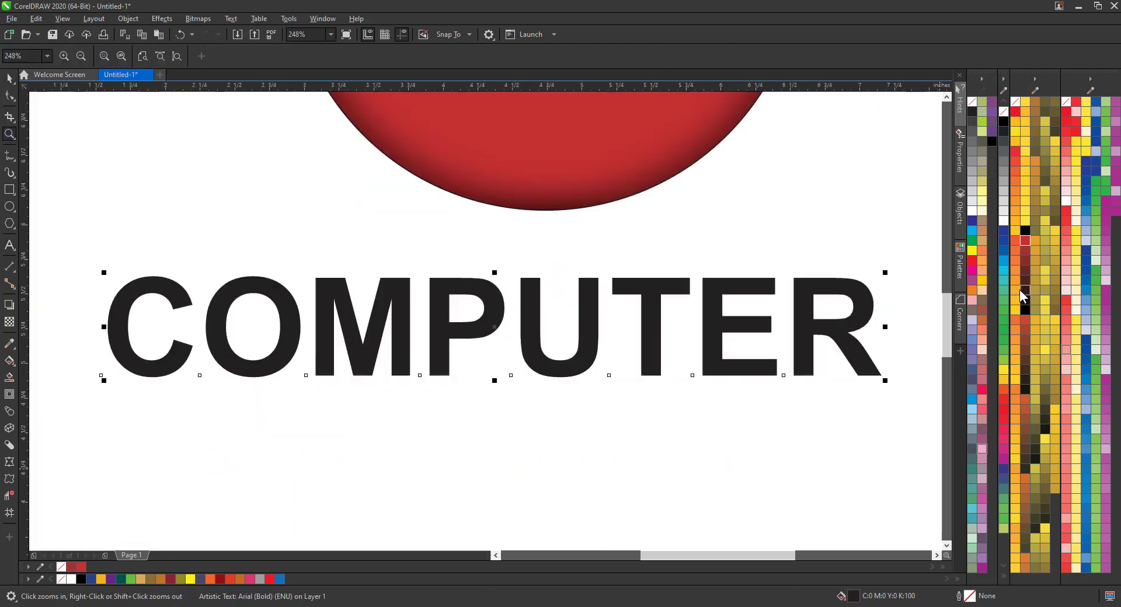
# - Fill the COMPUTER text with cyan (C:100 M:0 Y:0 K:0) and move it slightly down and left
pyautogui.press('space')
pyautogui.moveTo(974, 233); pyautogui.dragTo(827, 315)
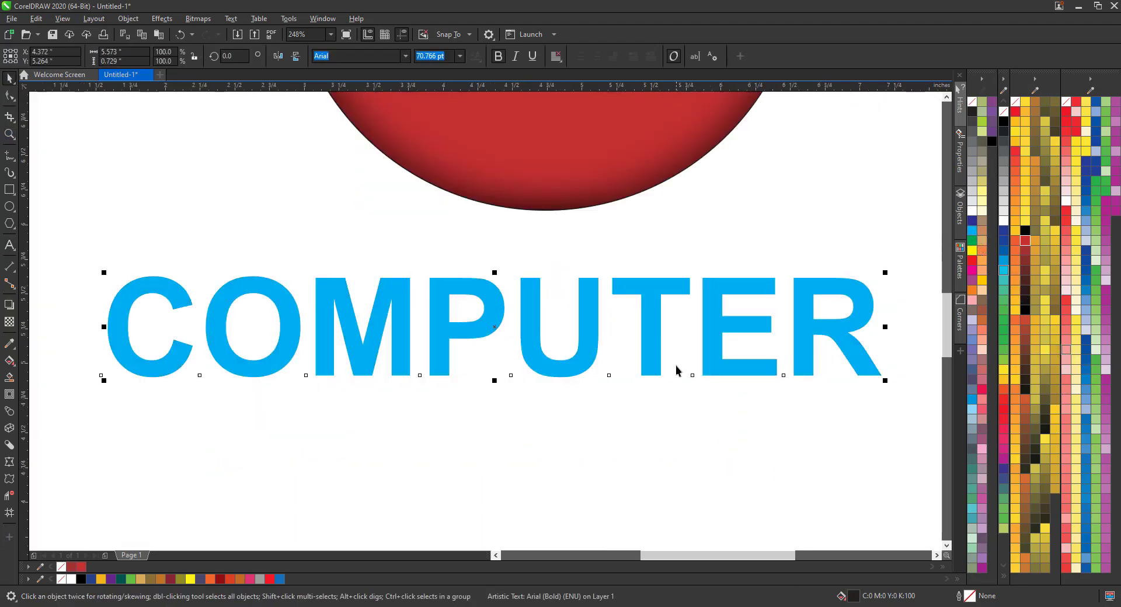
pyautogui.moveTo(646, 358); pyautogui.dragTo(636, 369)
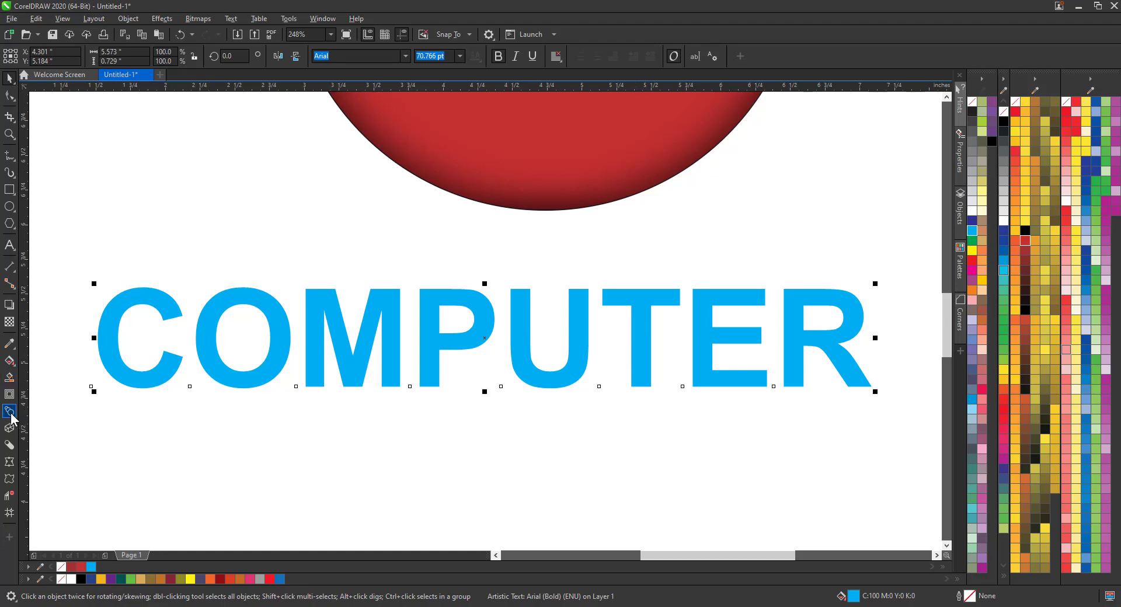
# - Apply an inner shadow with zero offset to the cyan COMPUTER text and switch it to a drop shadow
pyautogui.click(10, 308)
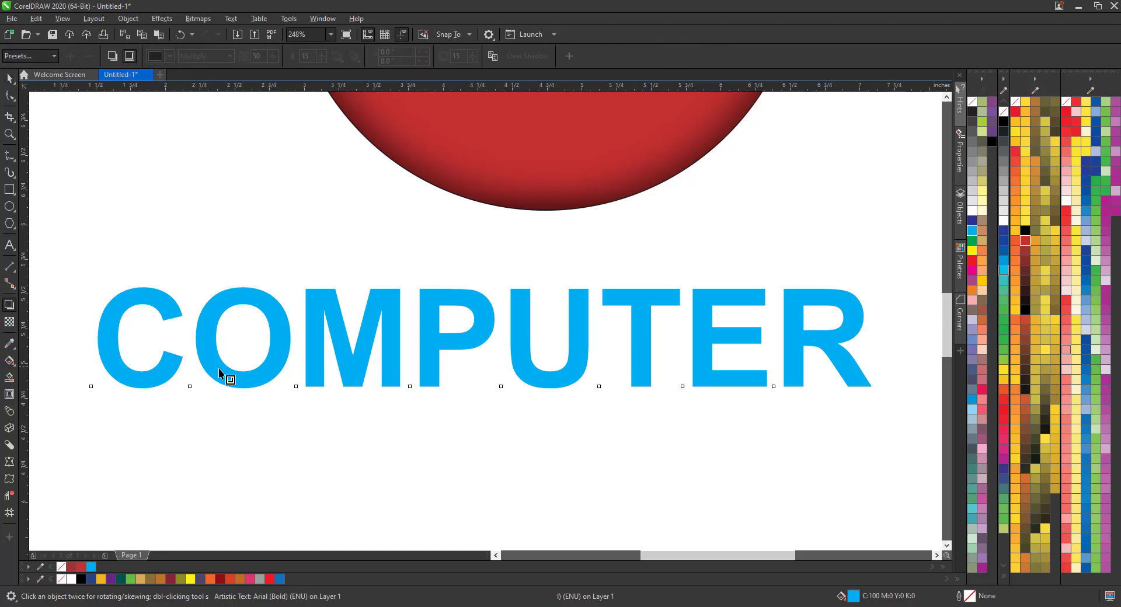
pyautogui.moveTo(485, 338); pyautogui.dragTo(841, 386)
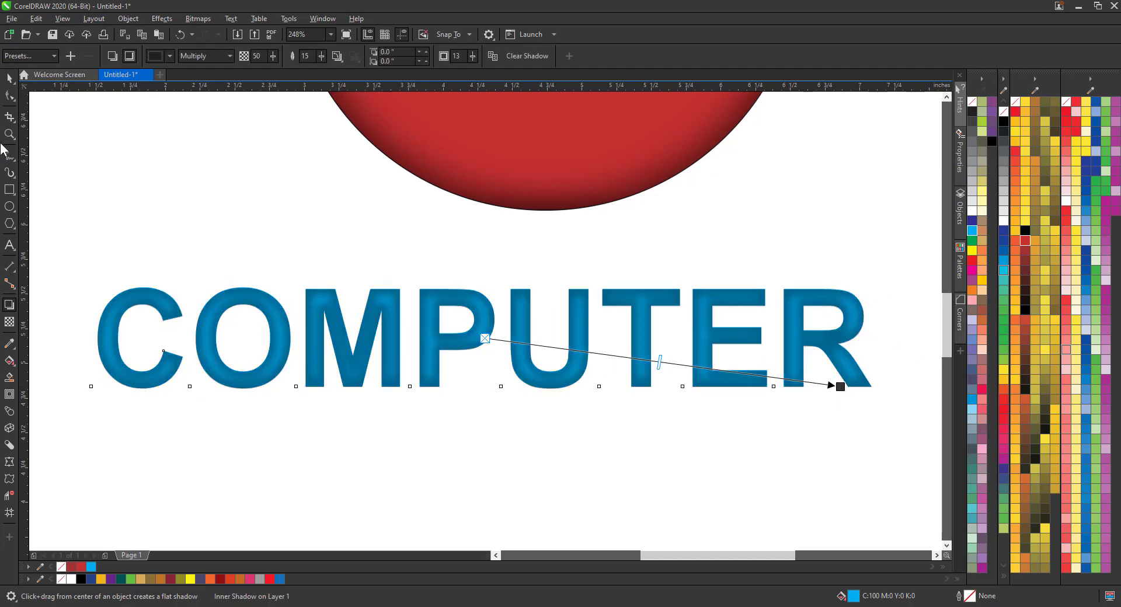
pyautogui.click(112, 56)
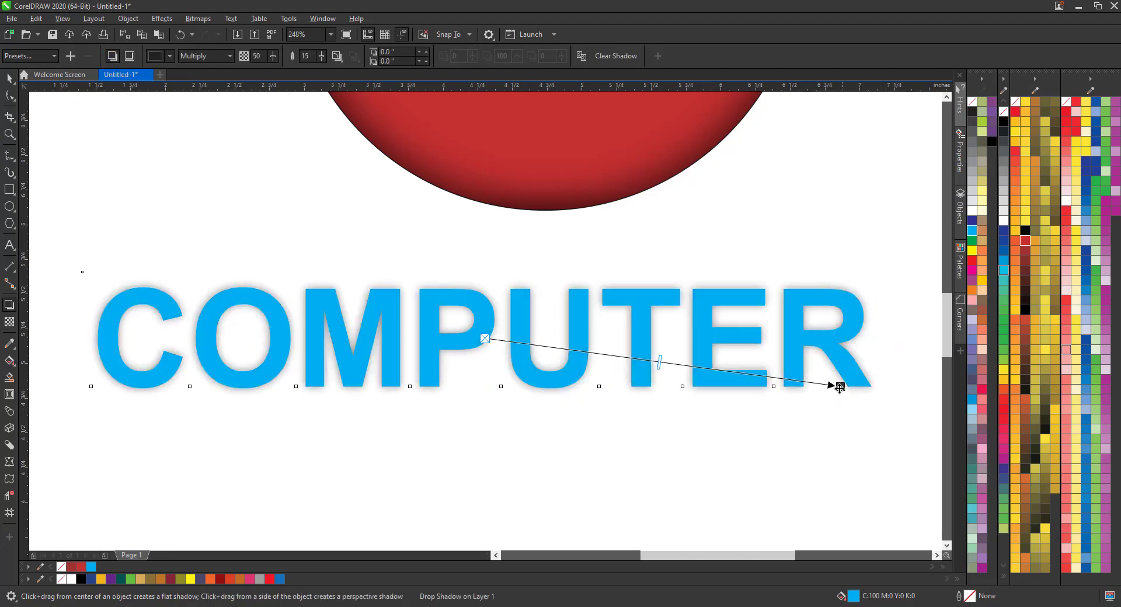
# - Raise the COMPUTER text's shadow opacity to 95 and switch it back to an inner shadow
pyautogui.moveTo(841, 386); pyautogui.dragTo(779, 386)
pyautogui.press('Escape')
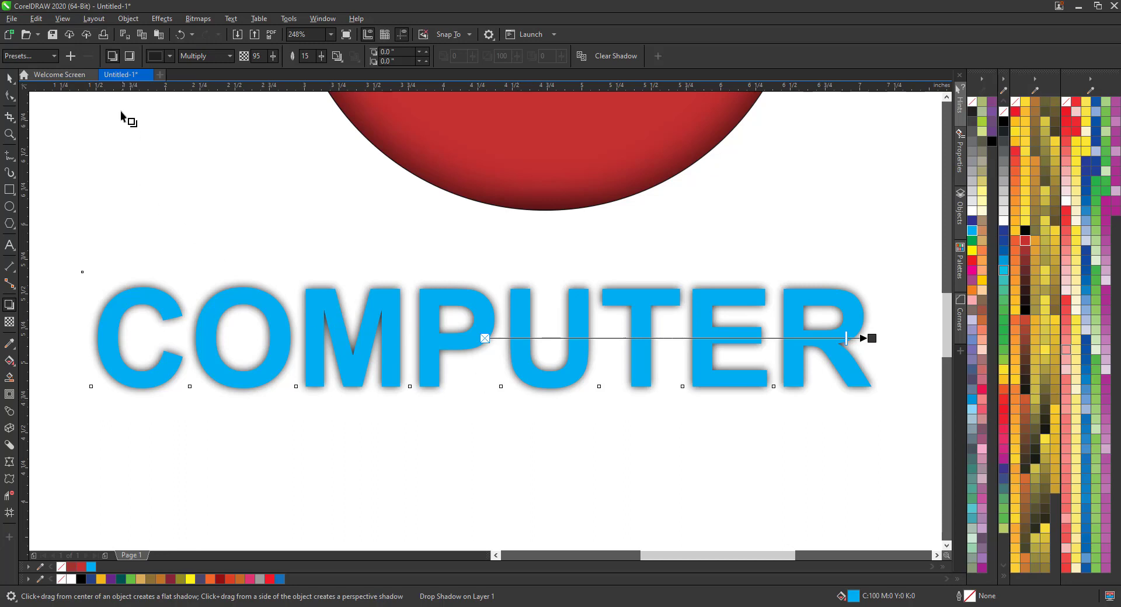
pyautogui.click(131, 57)
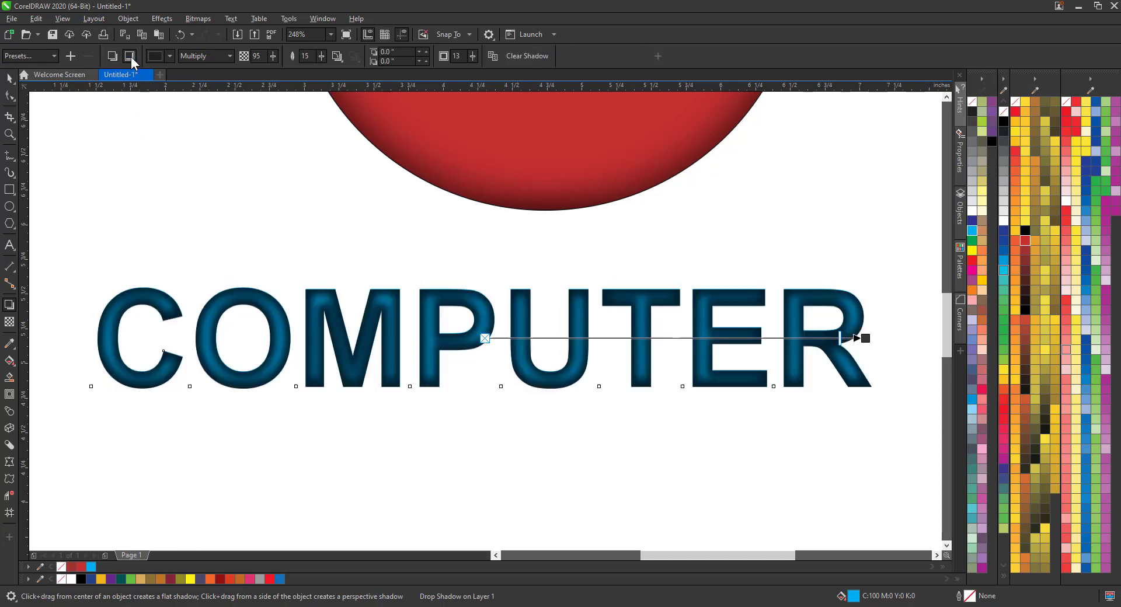
pyautogui.click(8, 81)
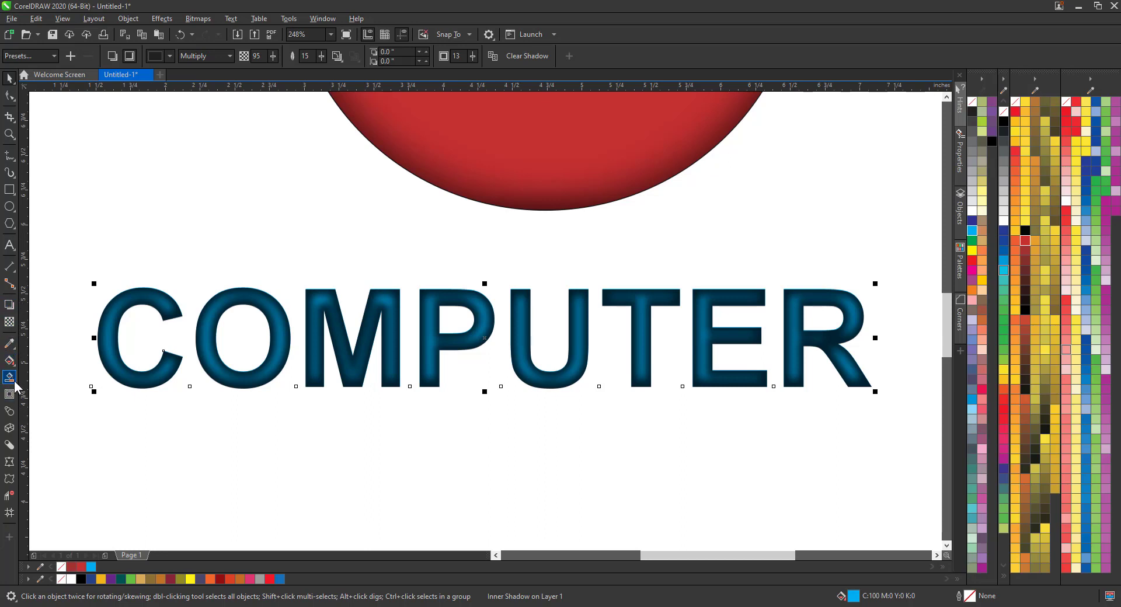
# - Lower the opacity of the COMPUTER text's inner shadow to 58 and set its width to 16
pyautogui.click(9, 304)
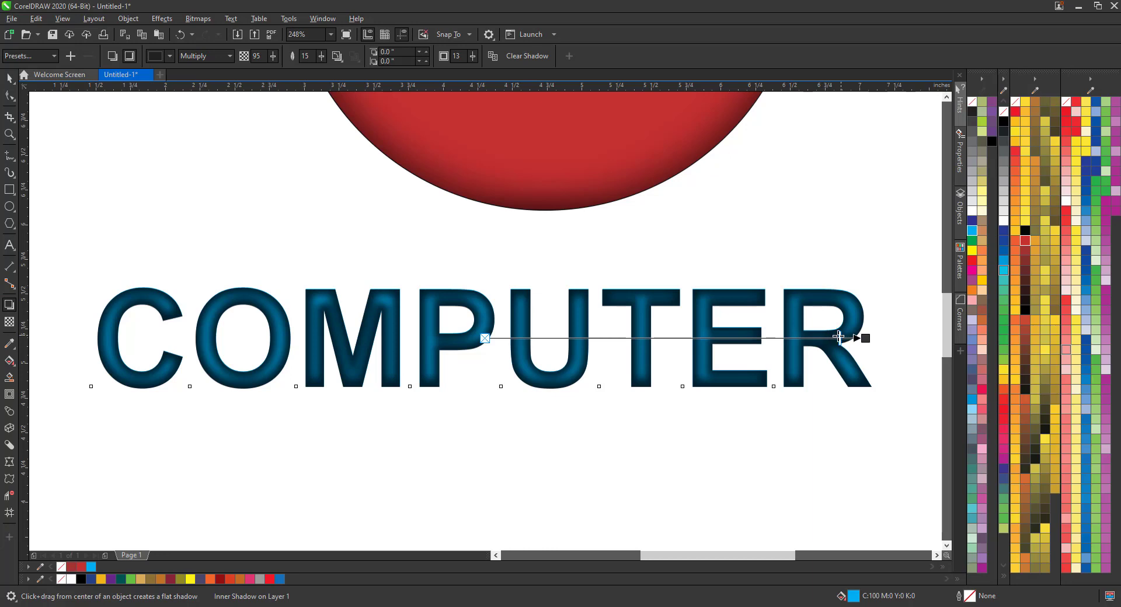
pyautogui.moveTo(839, 337); pyautogui.dragTo(680, 341)
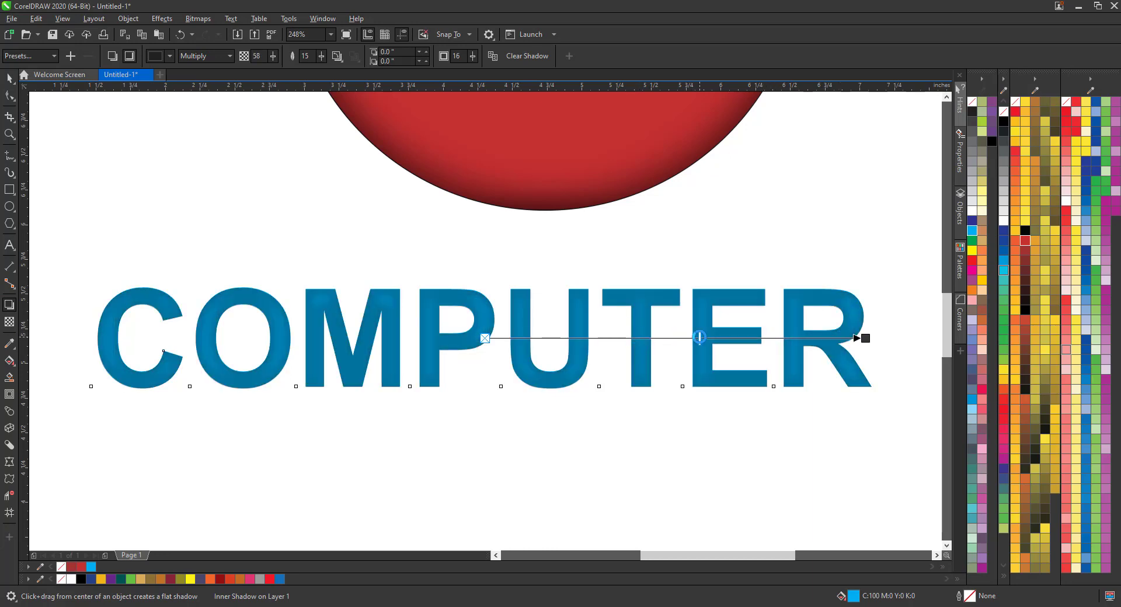
pyautogui.click(9, 133)
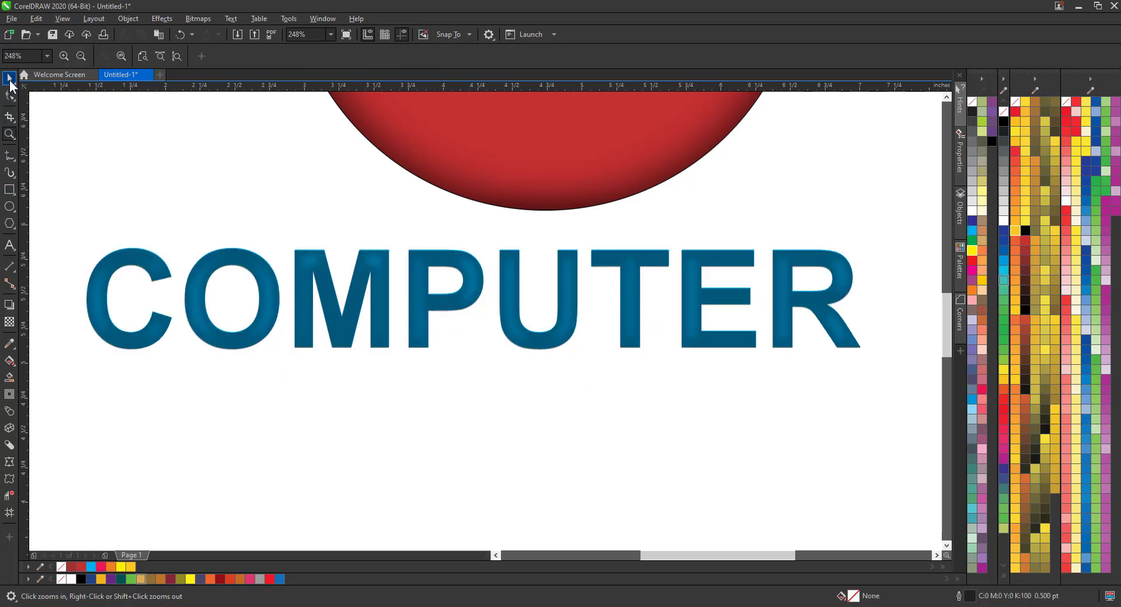
# - Move the shaded COMPUTER text down to about X 4.33 and Y 5.2 inches
pyautogui.click(9, 78)
pyautogui.moveTo(428, 326); pyautogui.dragTo(431, 330)
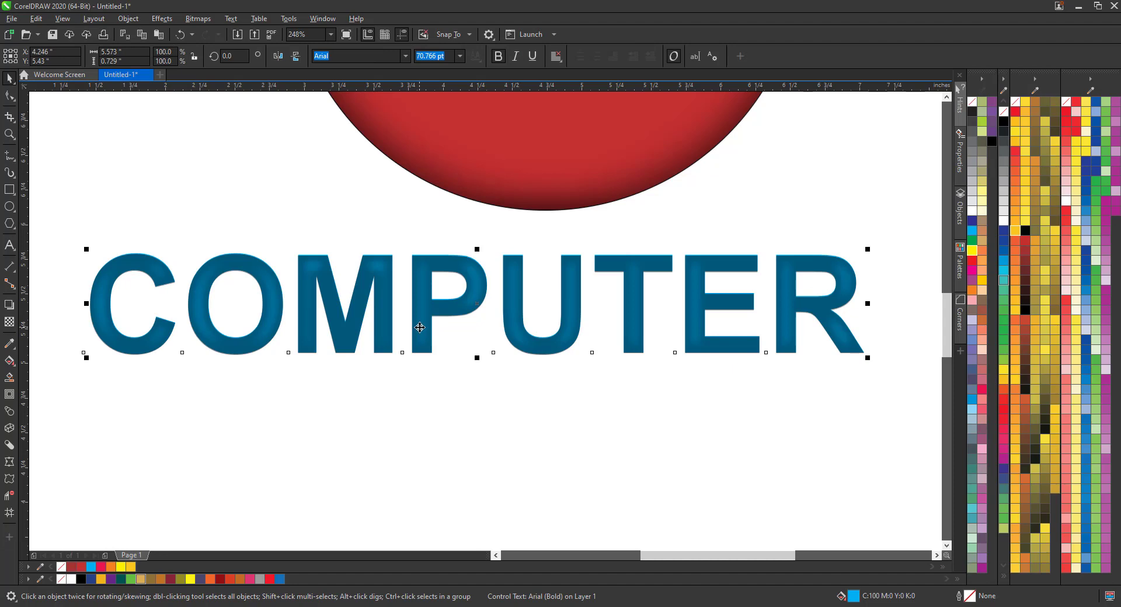
pyautogui.moveTo(421, 321); pyautogui.dragTo(431, 349)
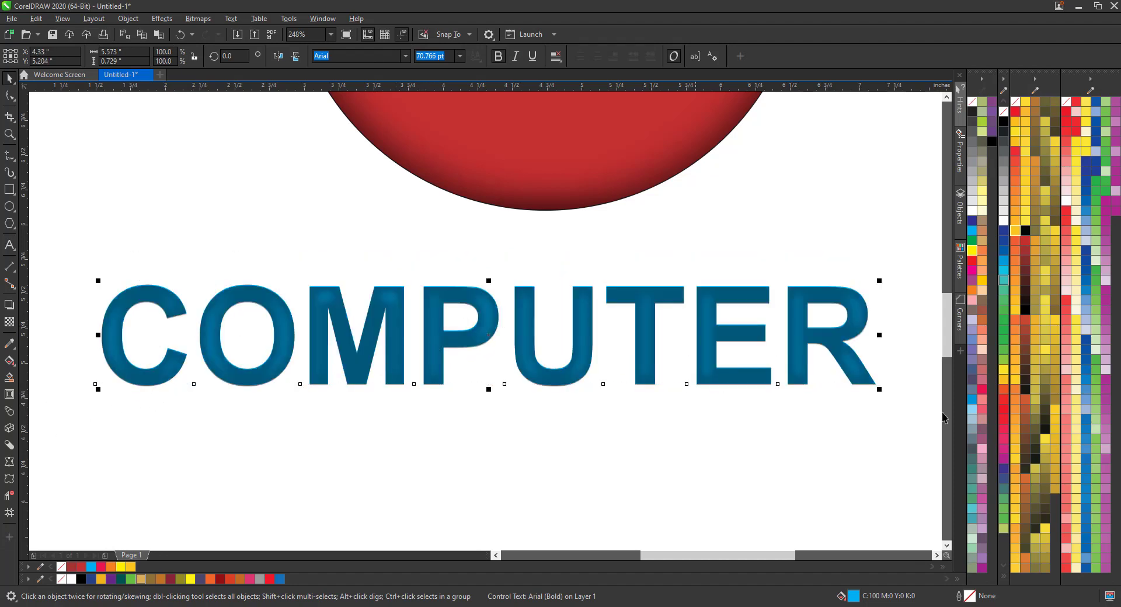
# - Recolor the shaded COMPUTER text with the red fill 100%R 20%G
pyautogui.click(1004, 332)
pyautogui.click(1005, 395)
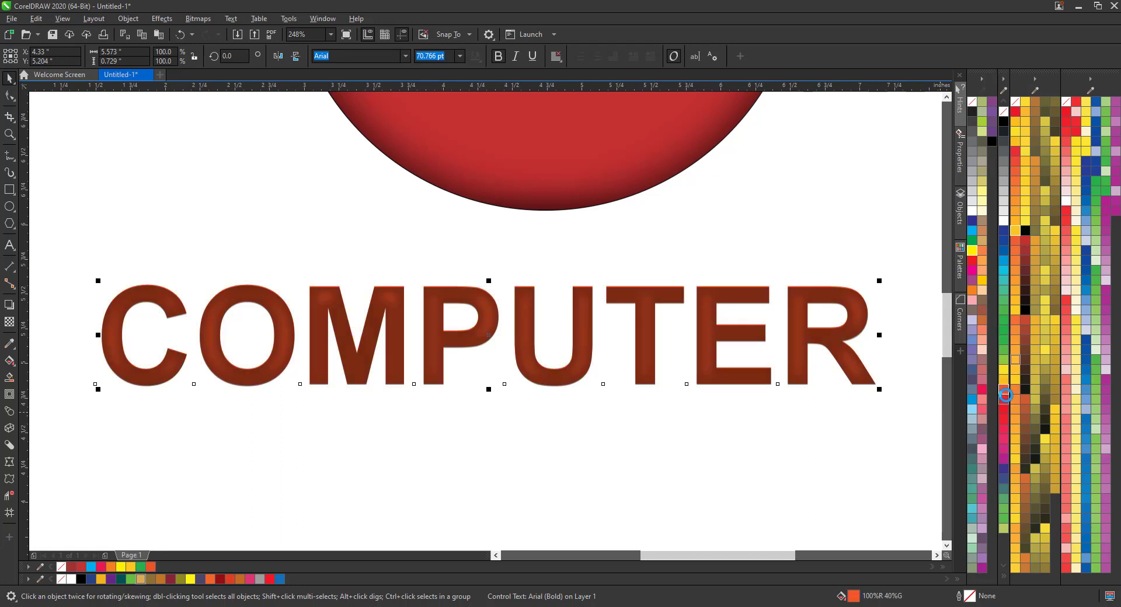
pyautogui.click(1004, 397)
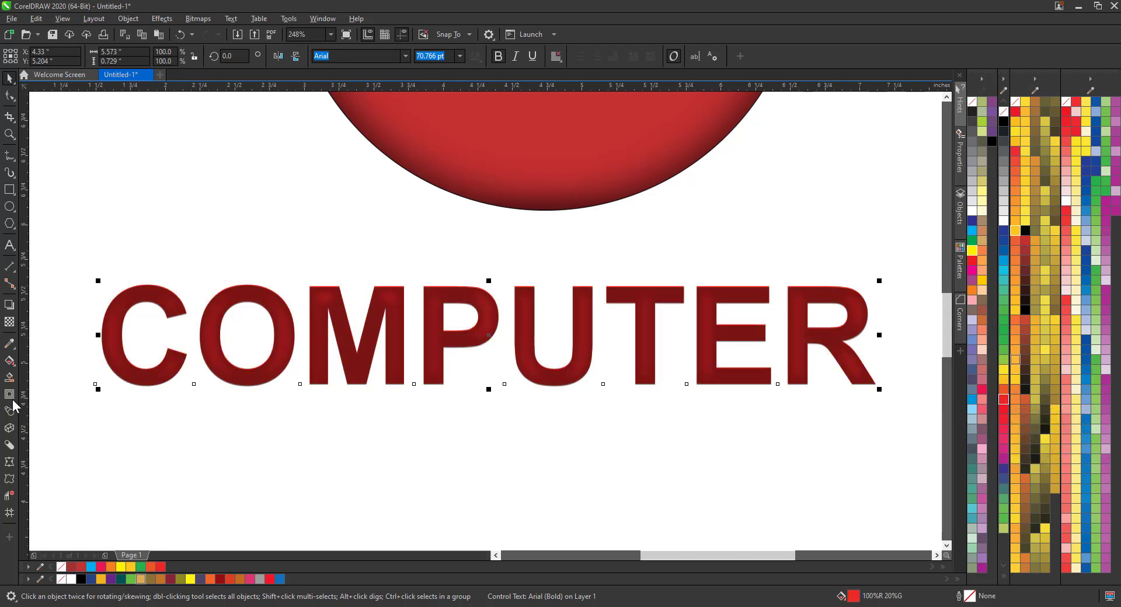
# - Reduce the red text's inner shadow to an opacity of 40 and a width of 1
pyautogui.click(9, 305)
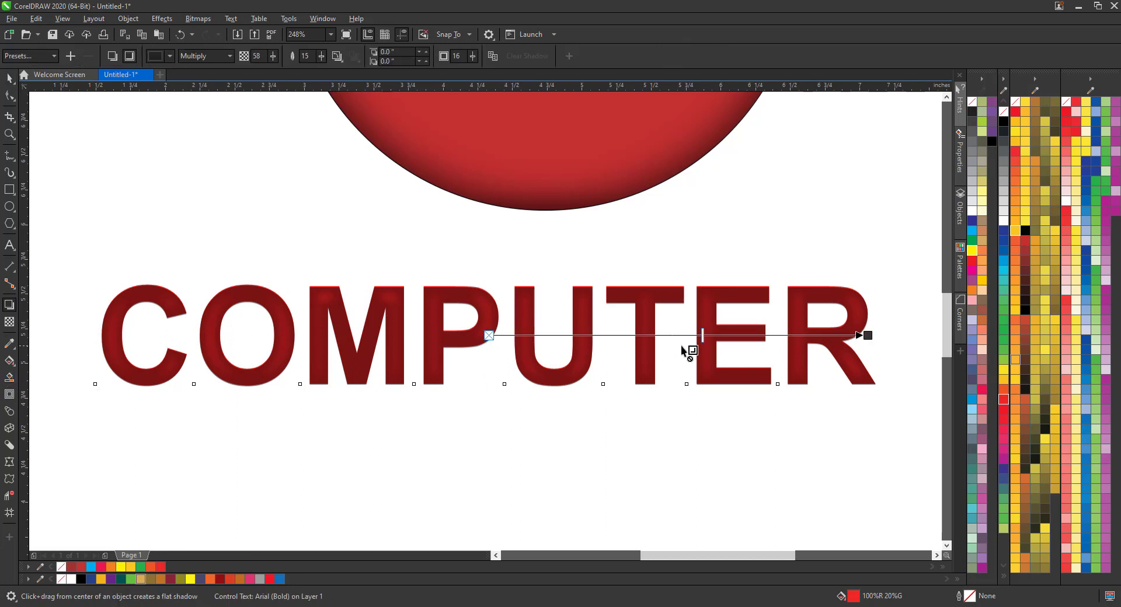
pyautogui.moveTo(694, 337); pyautogui.dragTo(640, 335)
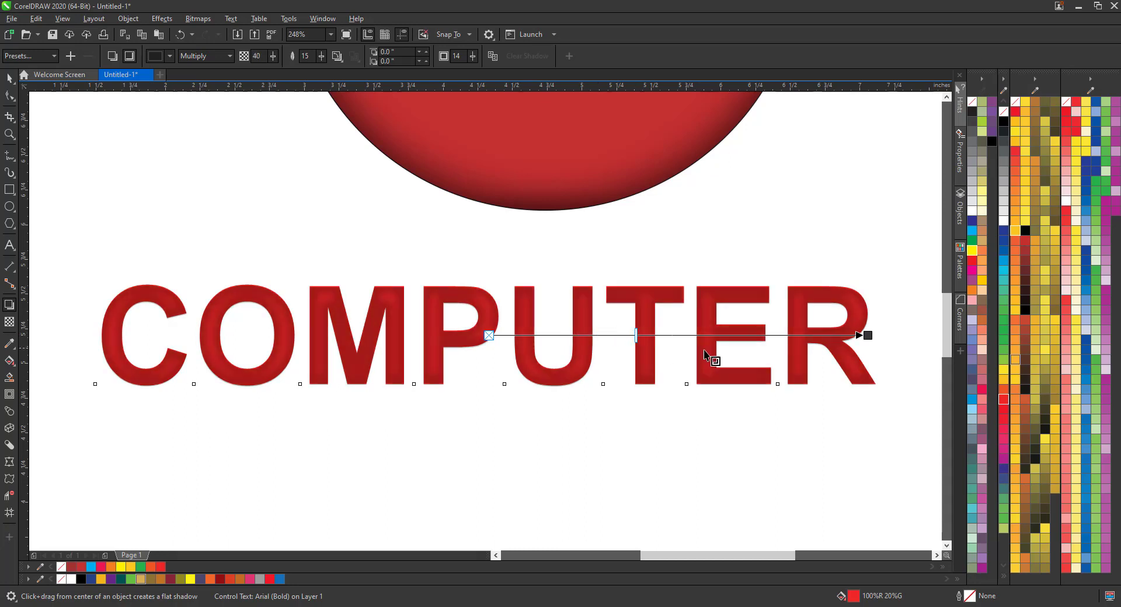
pyautogui.moveTo(868, 335)
pyautogui.mouseDown()
pyautogui.moveTo(666, 337)
pyautogui.moveTo(906, 333)
pyautogui.moveTo(858, 334)
pyautogui.mouseUp()
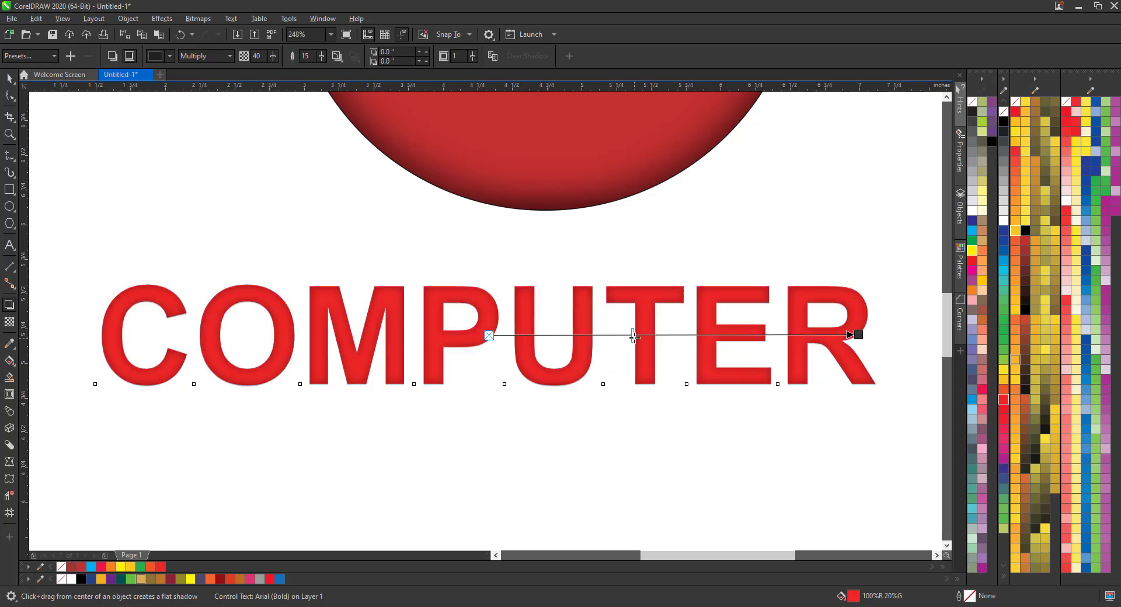
pyautogui.click(10, 78)
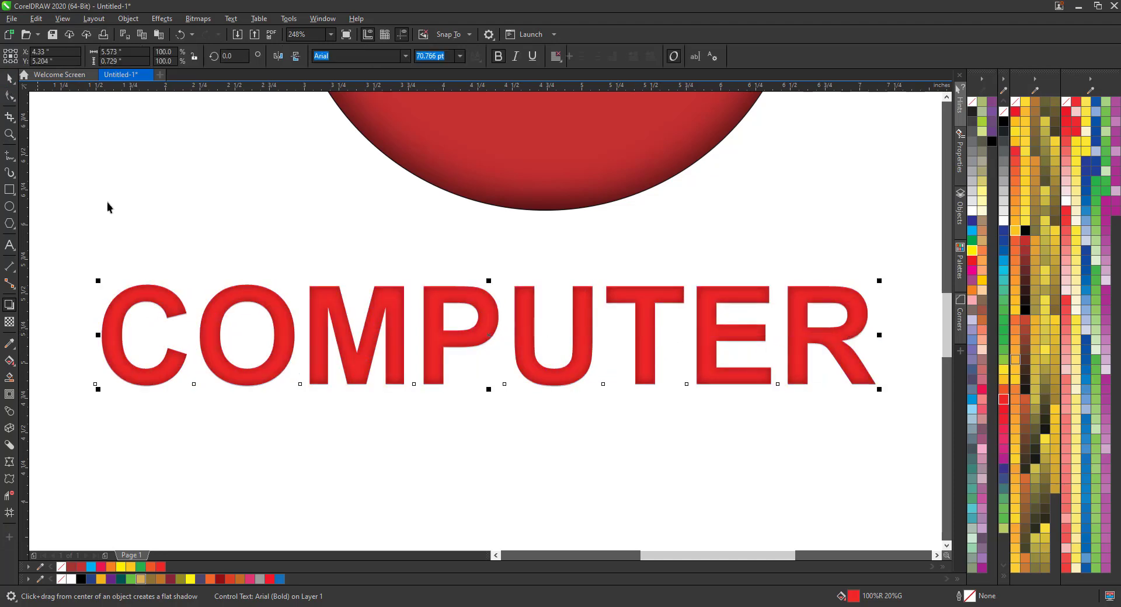